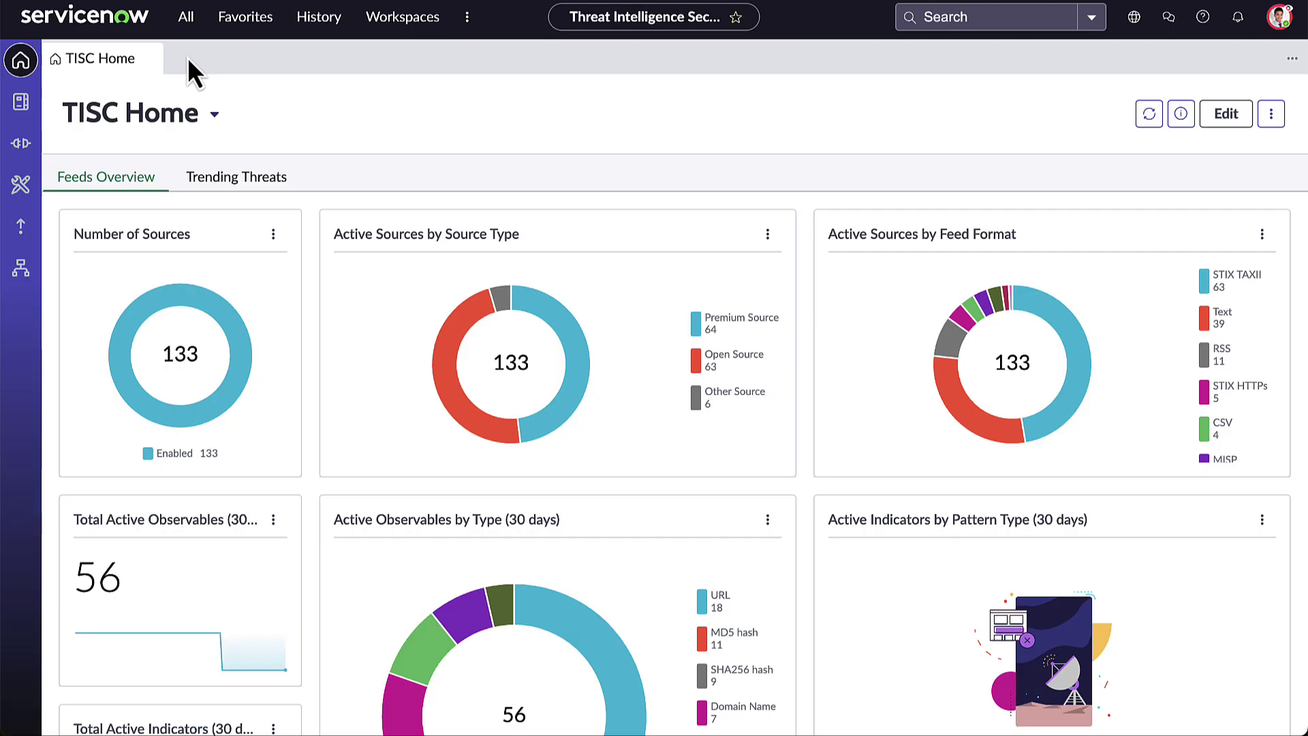
# Step: Open observable 59.56.110.106 from the Threat Intel Library's All Observables list
pyautogui.click(21, 107)
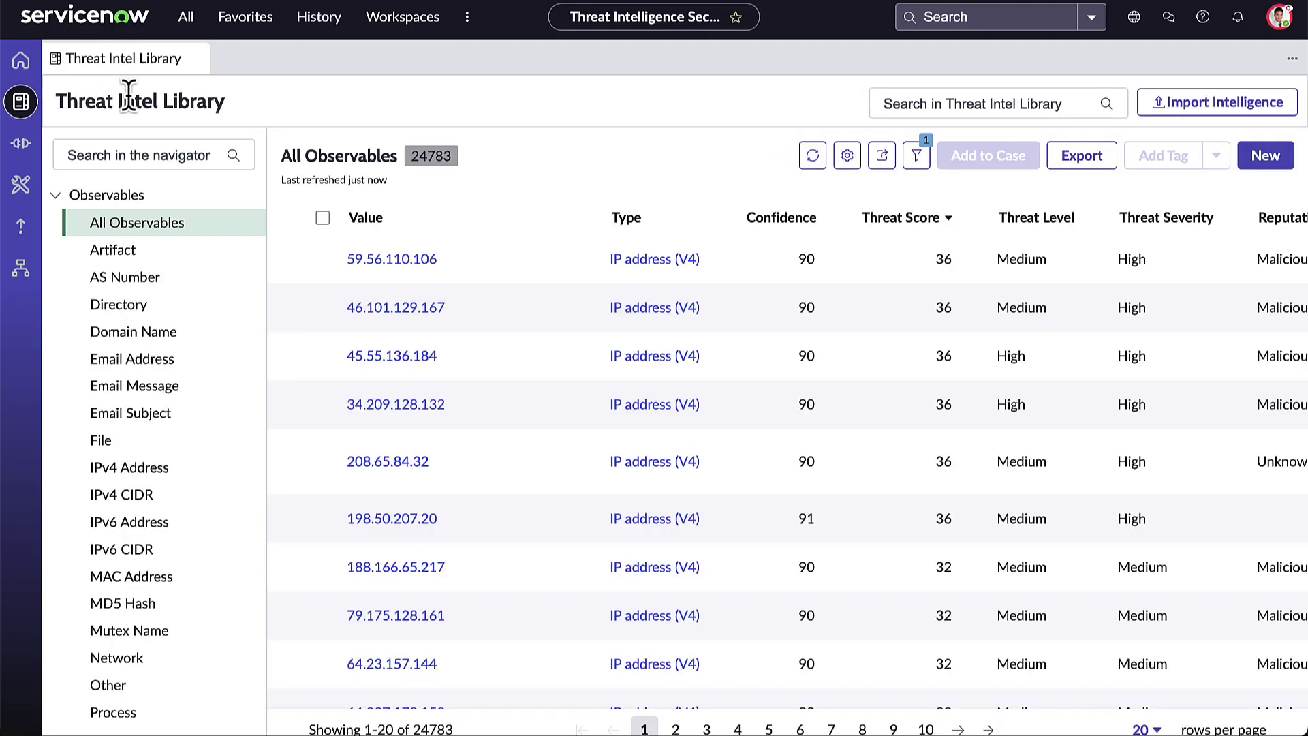
pyautogui.click(413, 259)
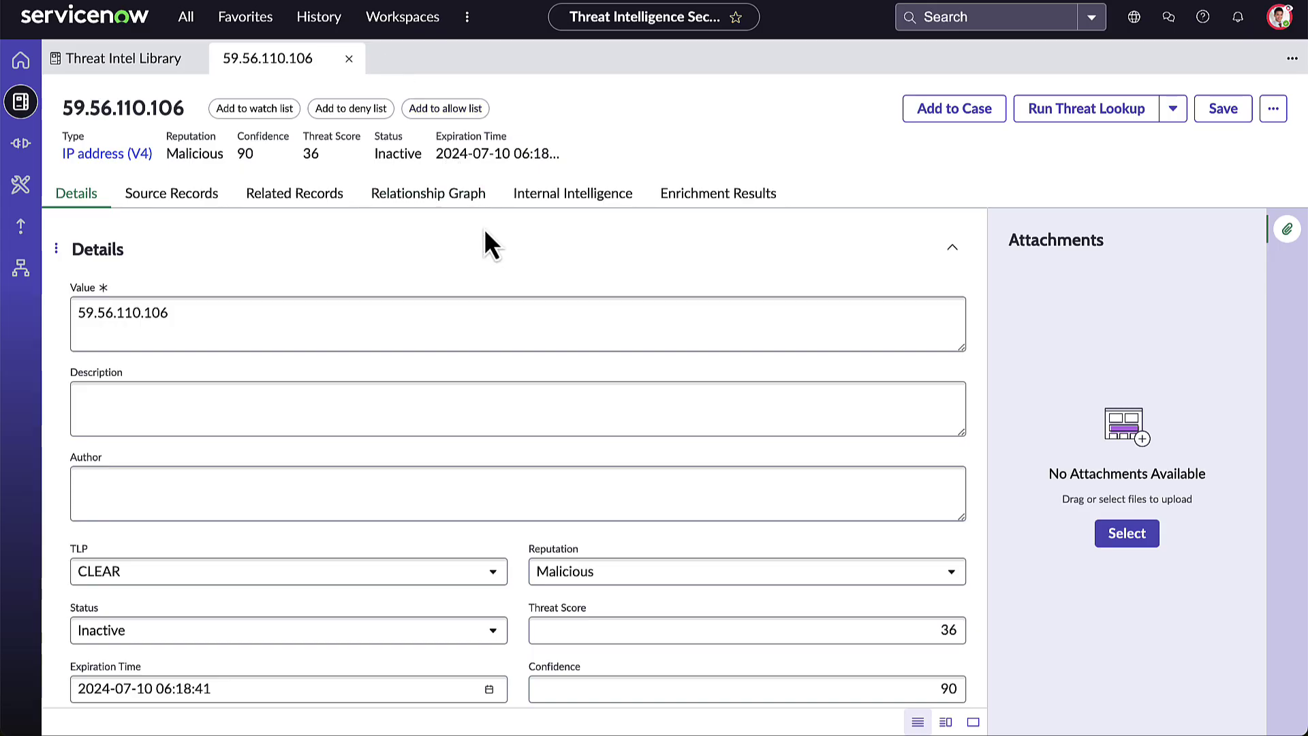
# Step: Review the IP's Business Context configuration items and Vulnerability Response entries, then show its related records
pyautogui.click(552, 195)
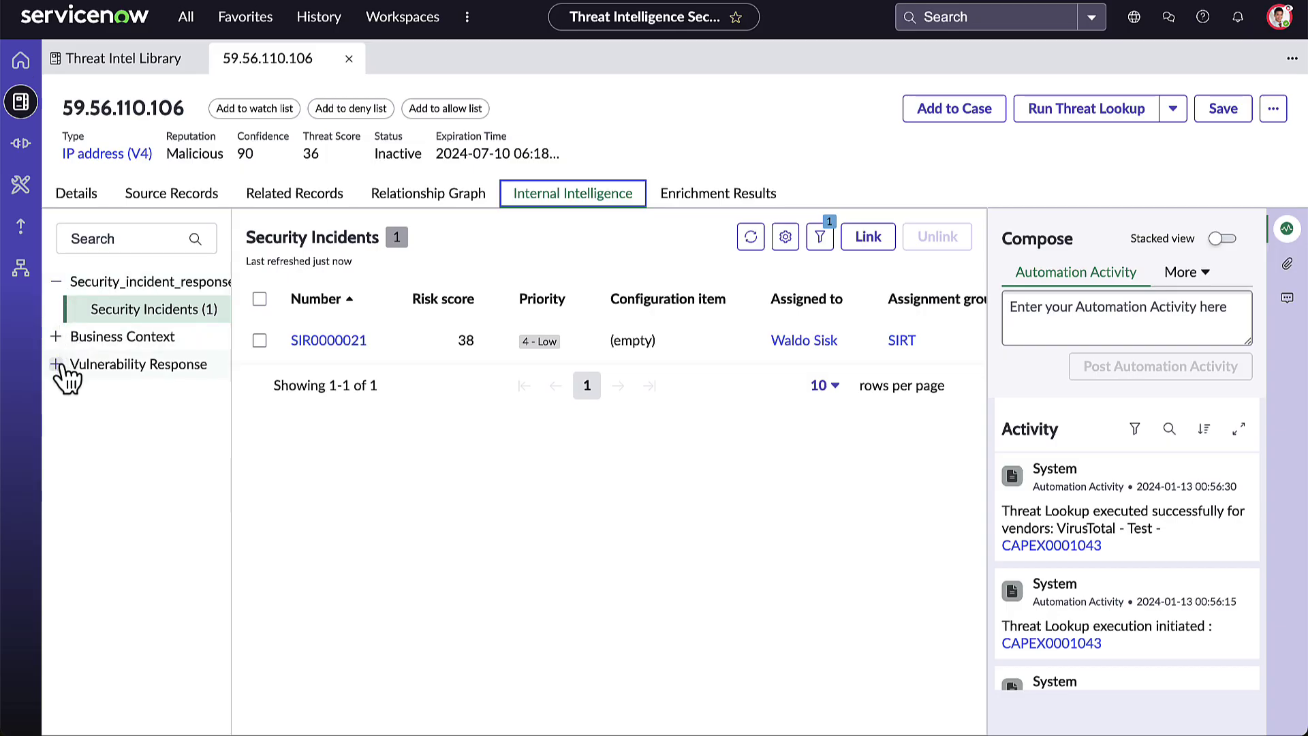
pyautogui.click(56, 336)
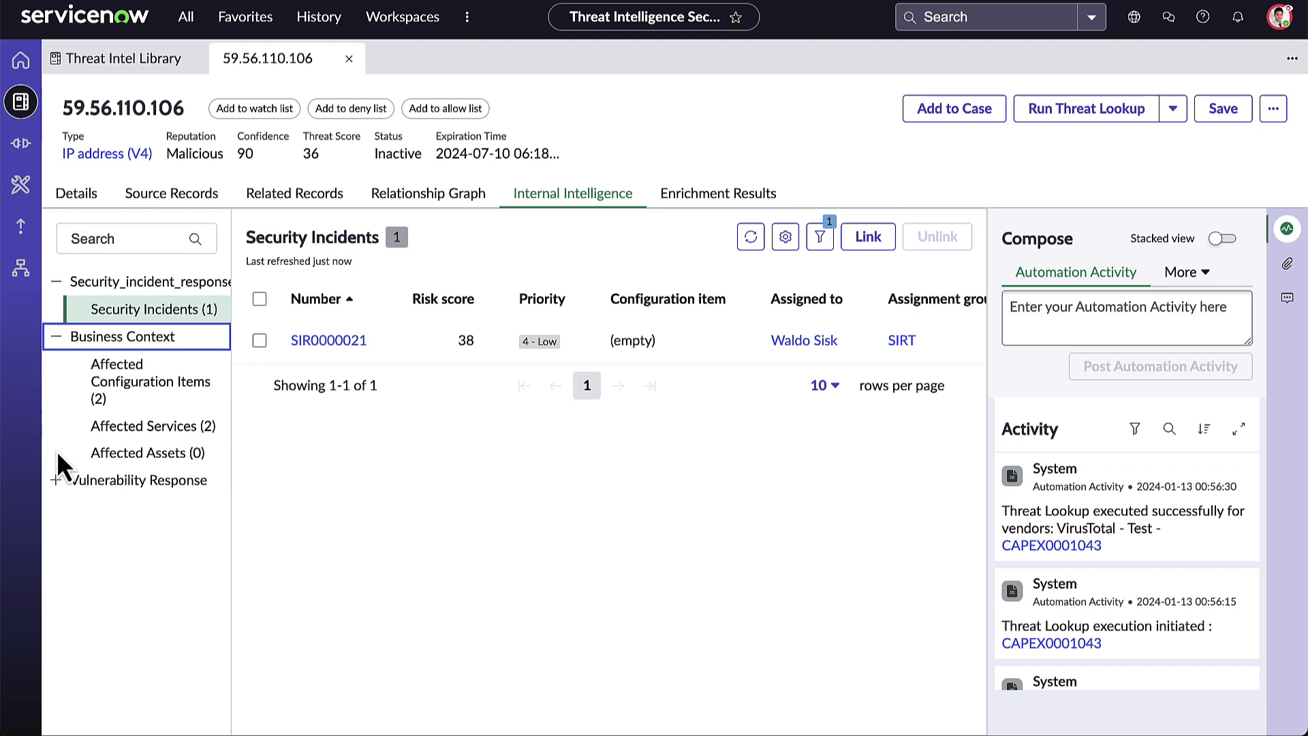
pyautogui.click(57, 481)
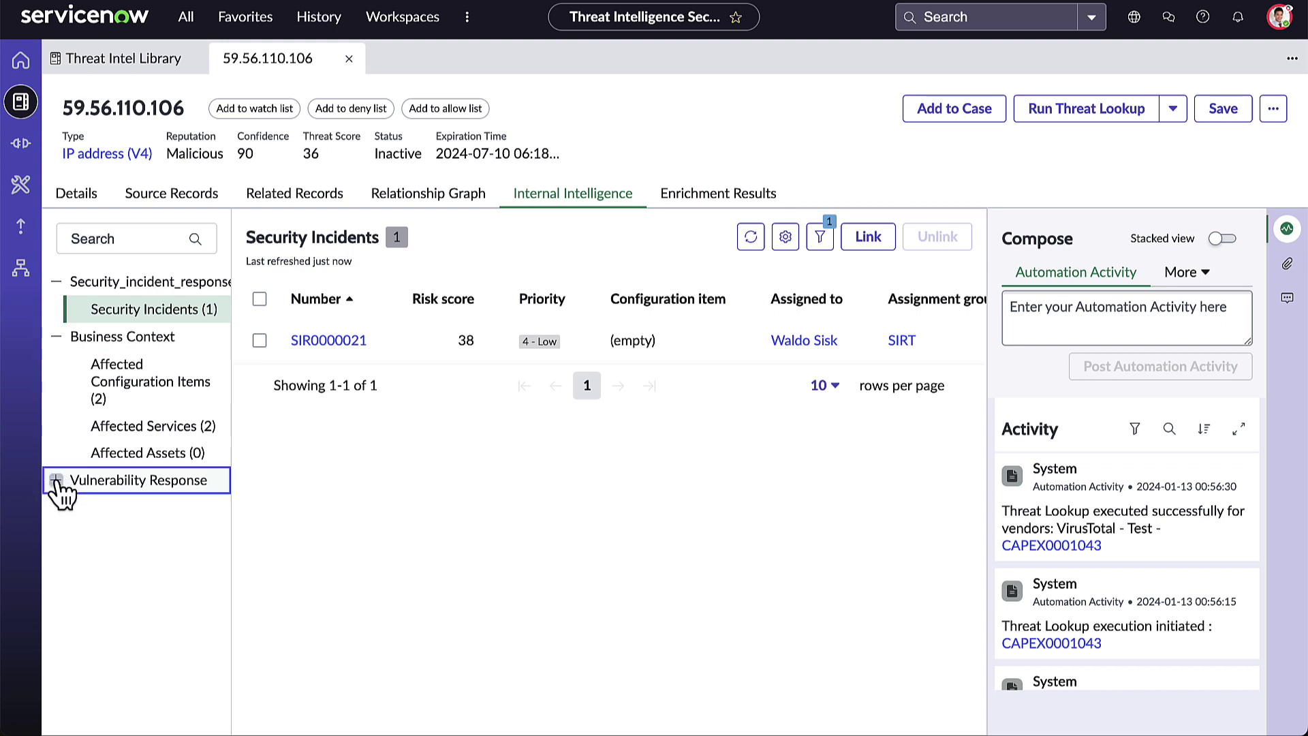
pyautogui.click(118, 383)
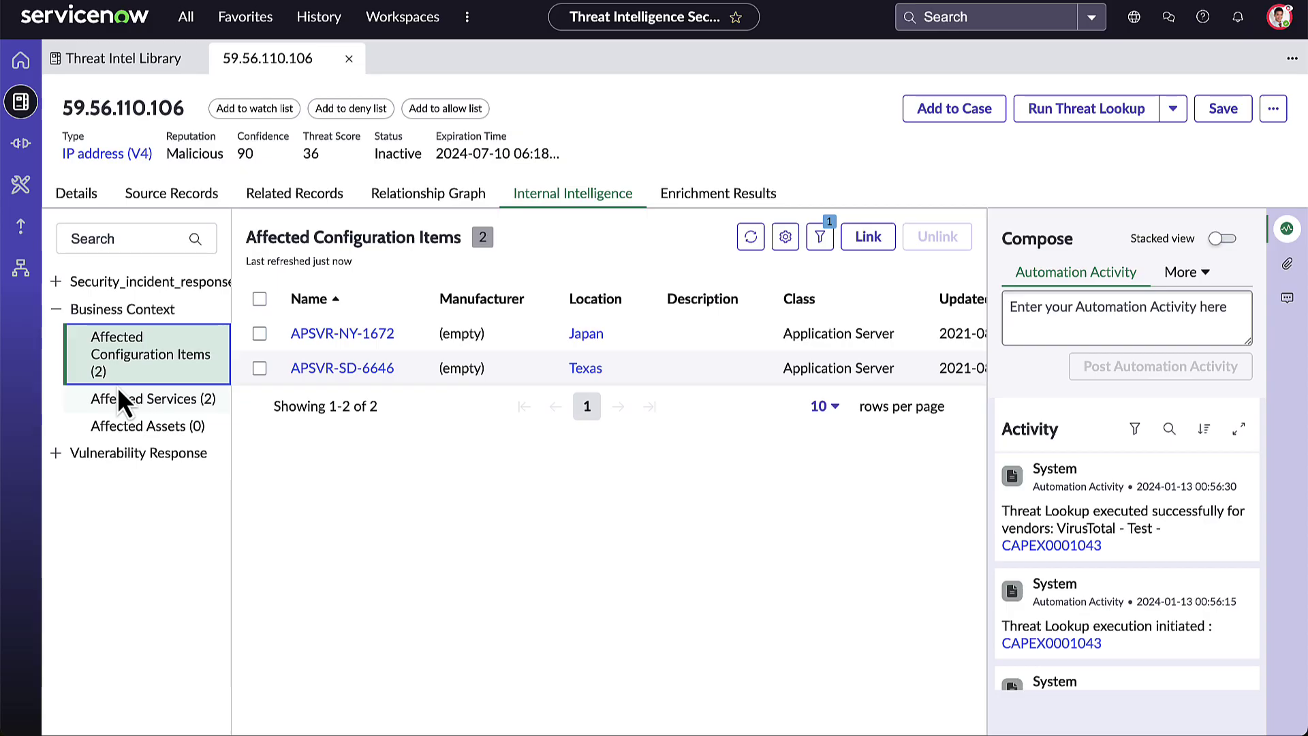
pyautogui.click(56, 453)
pyautogui.click(113, 483)
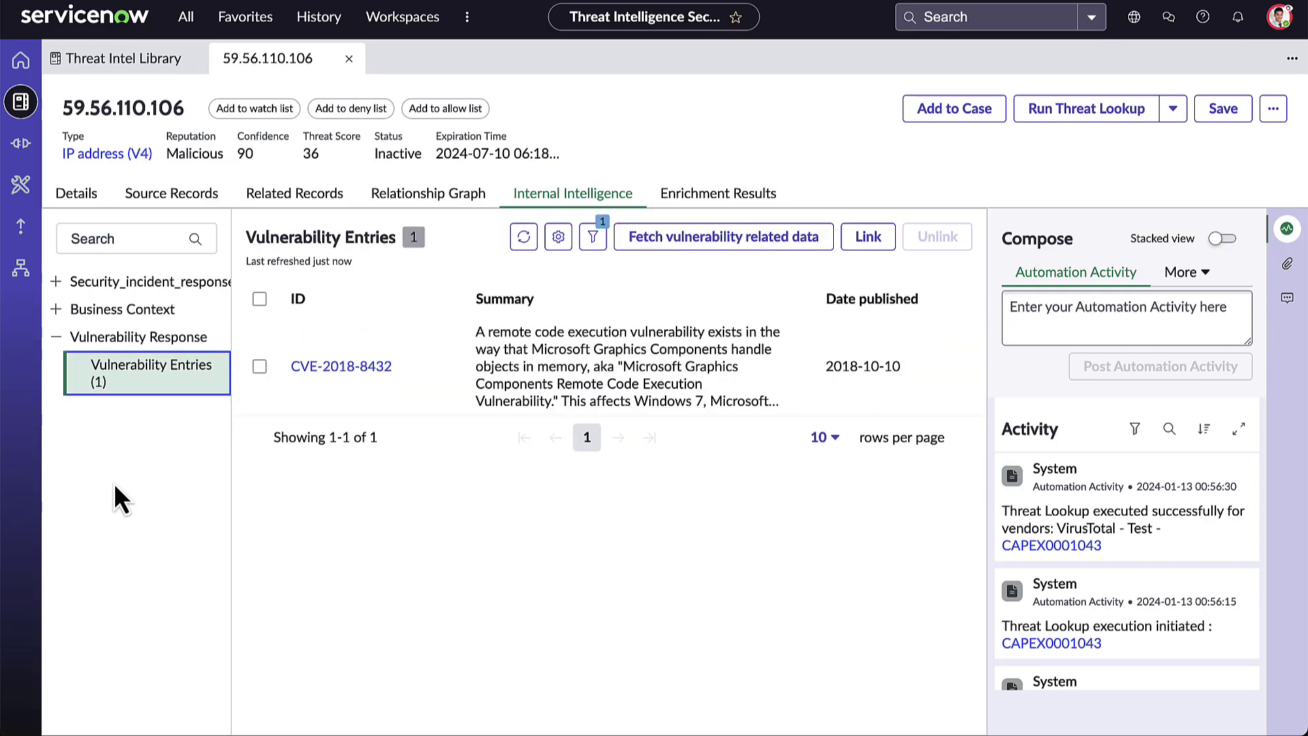
pyautogui.click(274, 205)
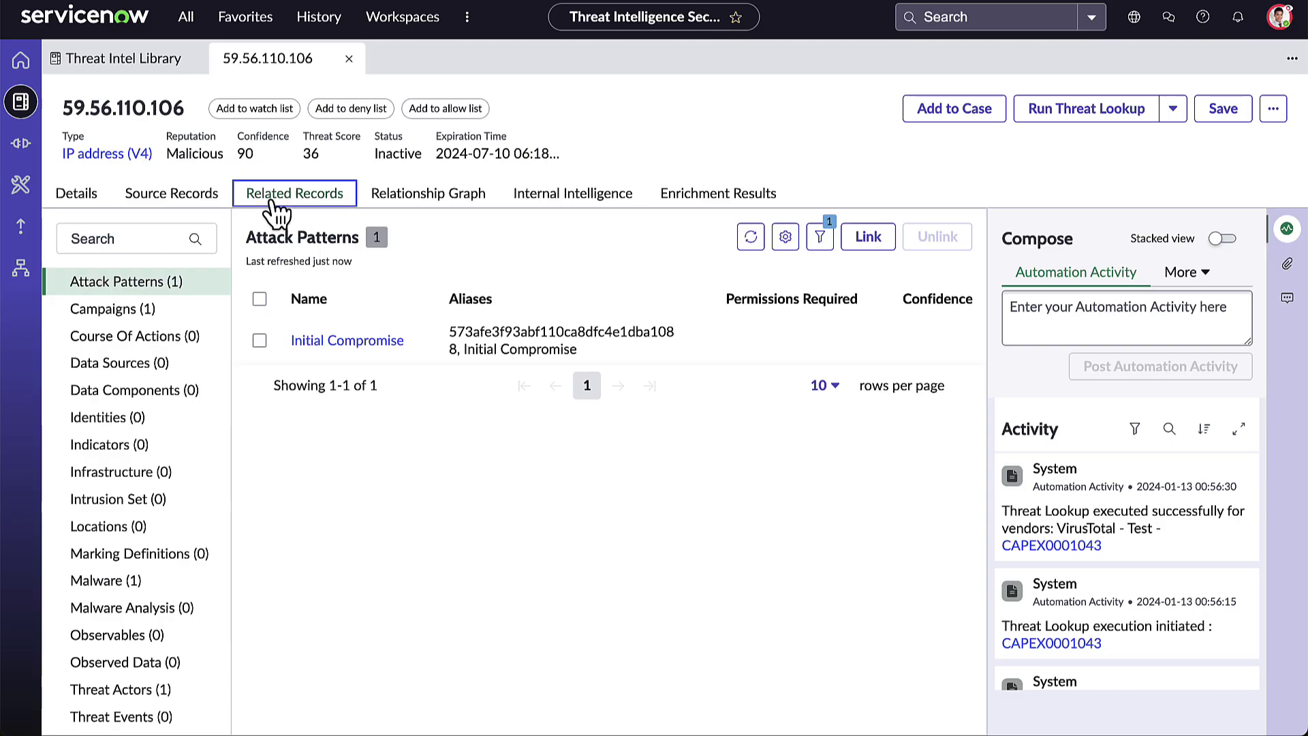
# Step: List the threat actors linked to the IP and open VIOLIN PANDA's record
pyautogui.scroll(-1, 177, 474)
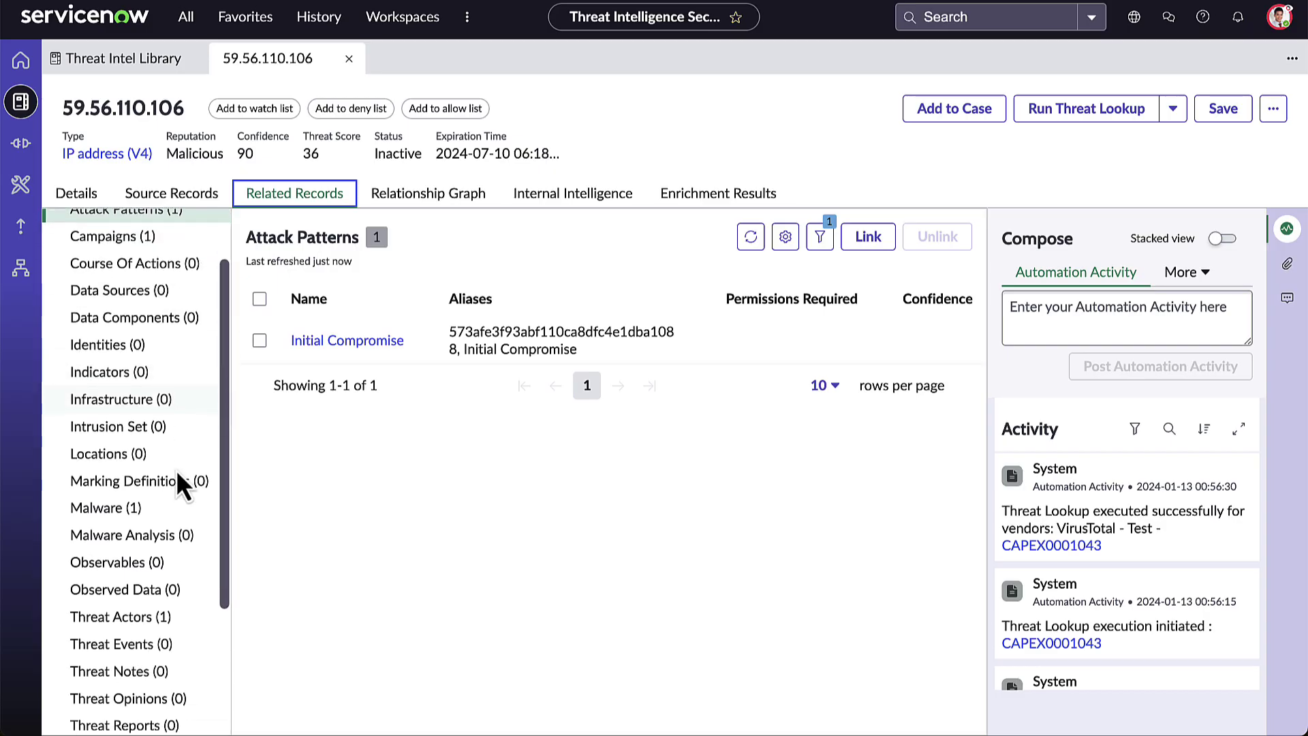
pyautogui.click(163, 616)
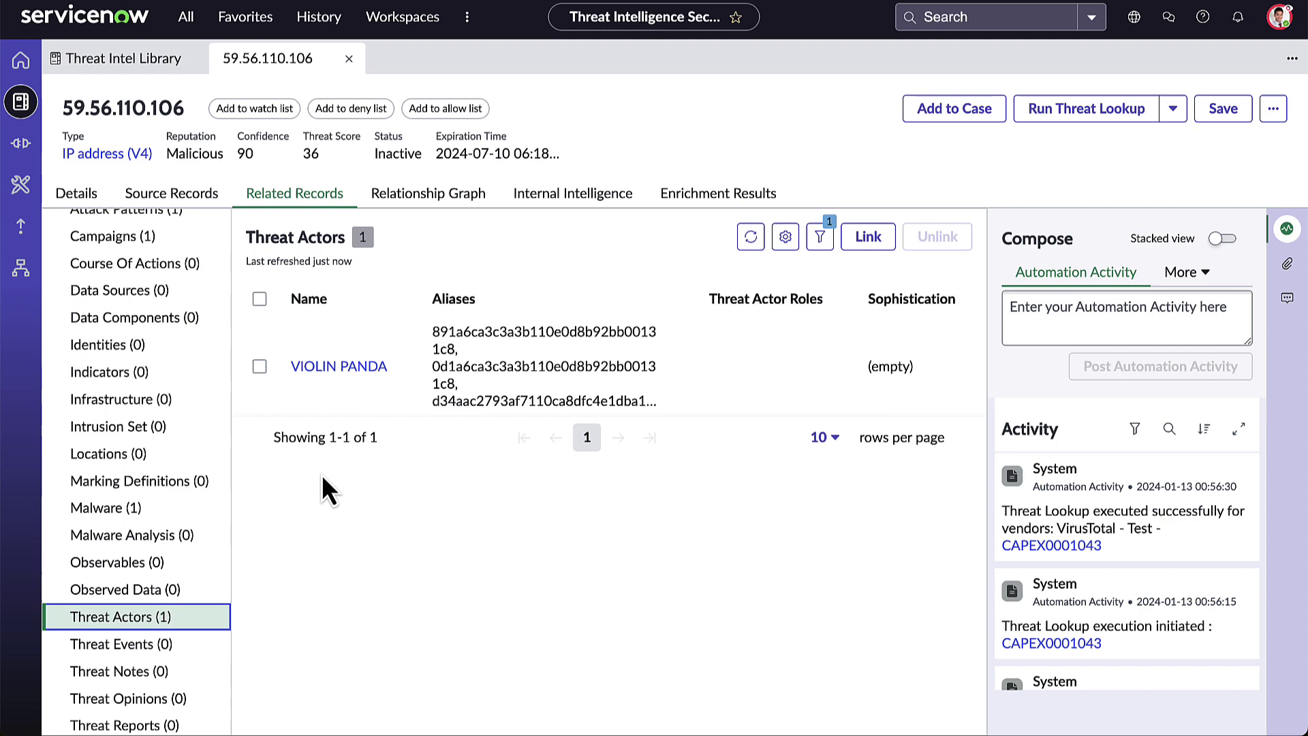
pyautogui.click(340, 368)
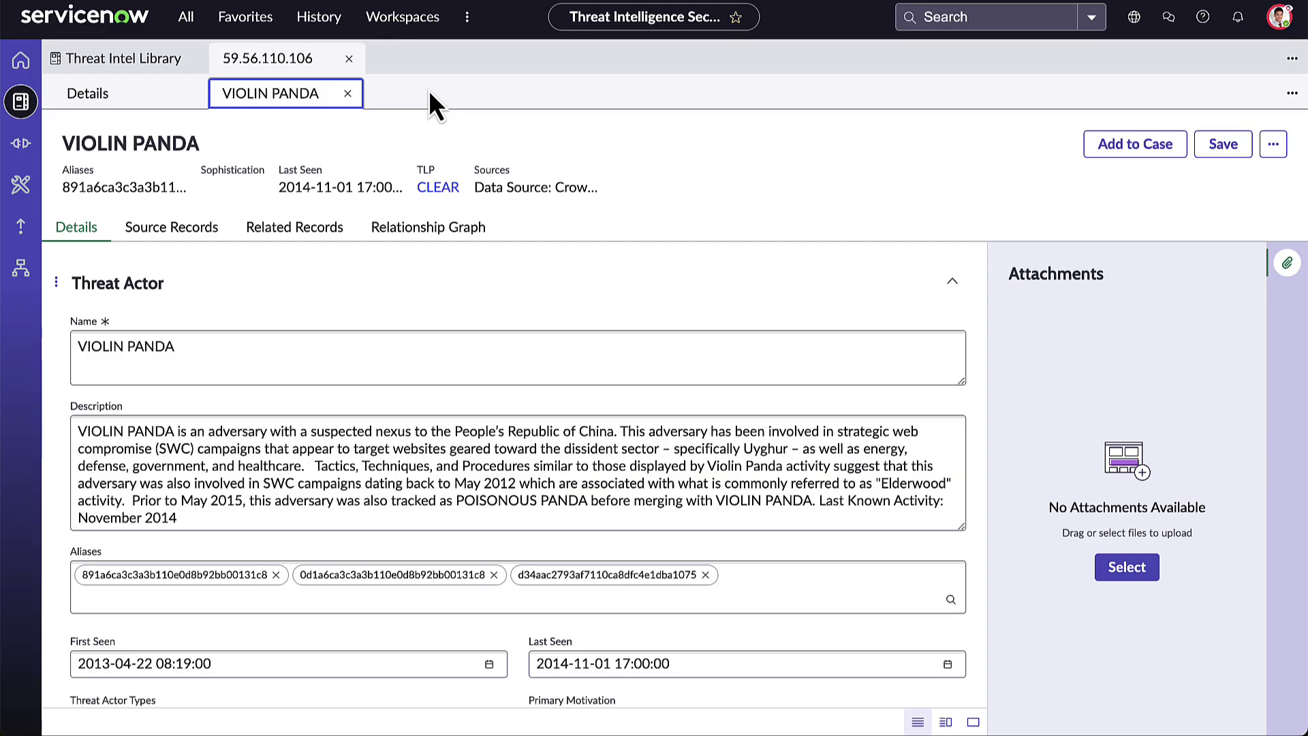
# Step: Display VIOLIN PANDA's relationship graph with the th3bug campaign's properties panel
pyautogui.click(429, 231)
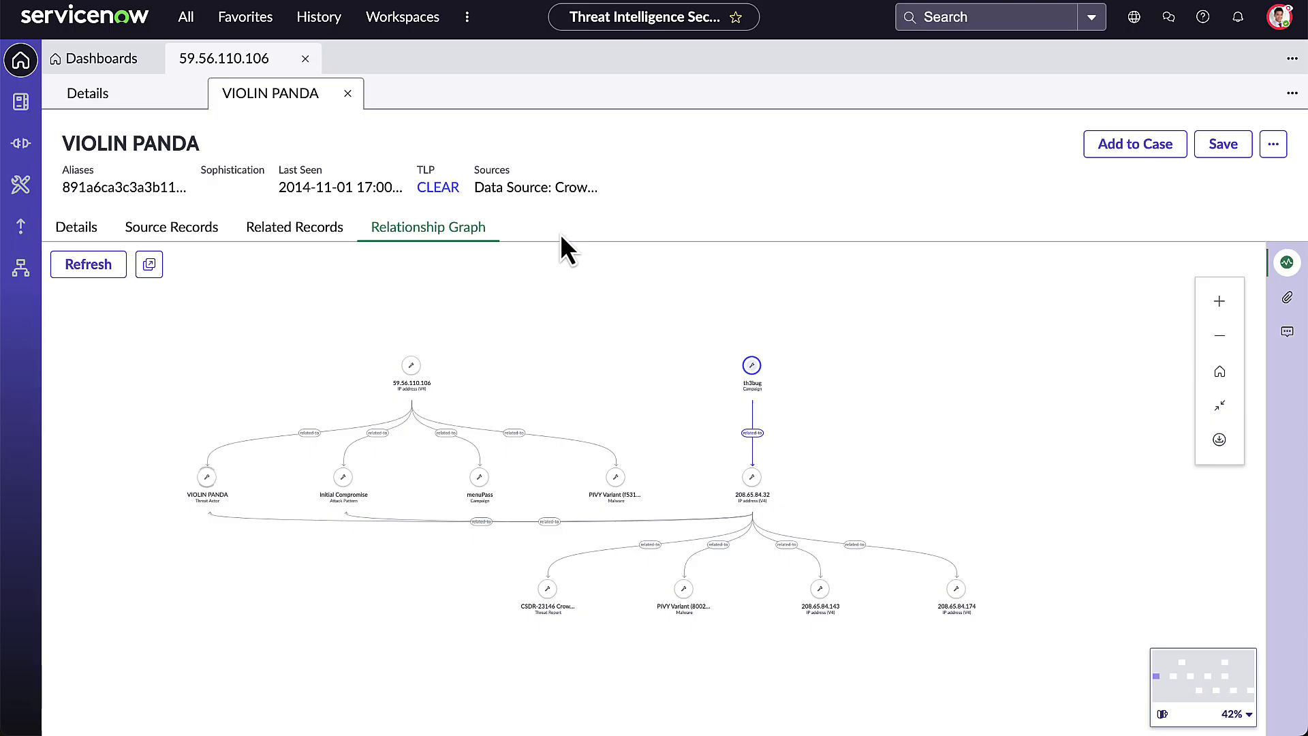
pyautogui.click(751, 366)
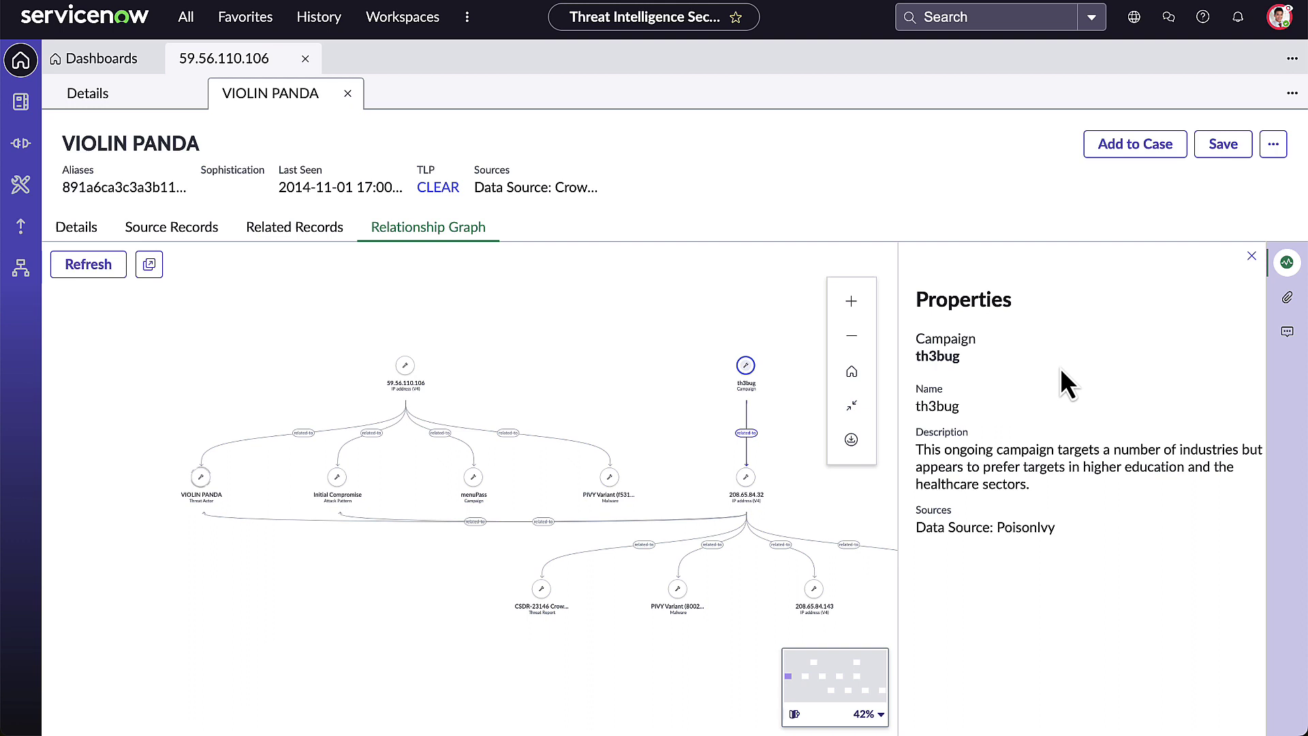
# Step: Check VIOLIN PANDA's related case, then go to the Threat Analyst Workbench overview
pyautogui.click(304, 233)
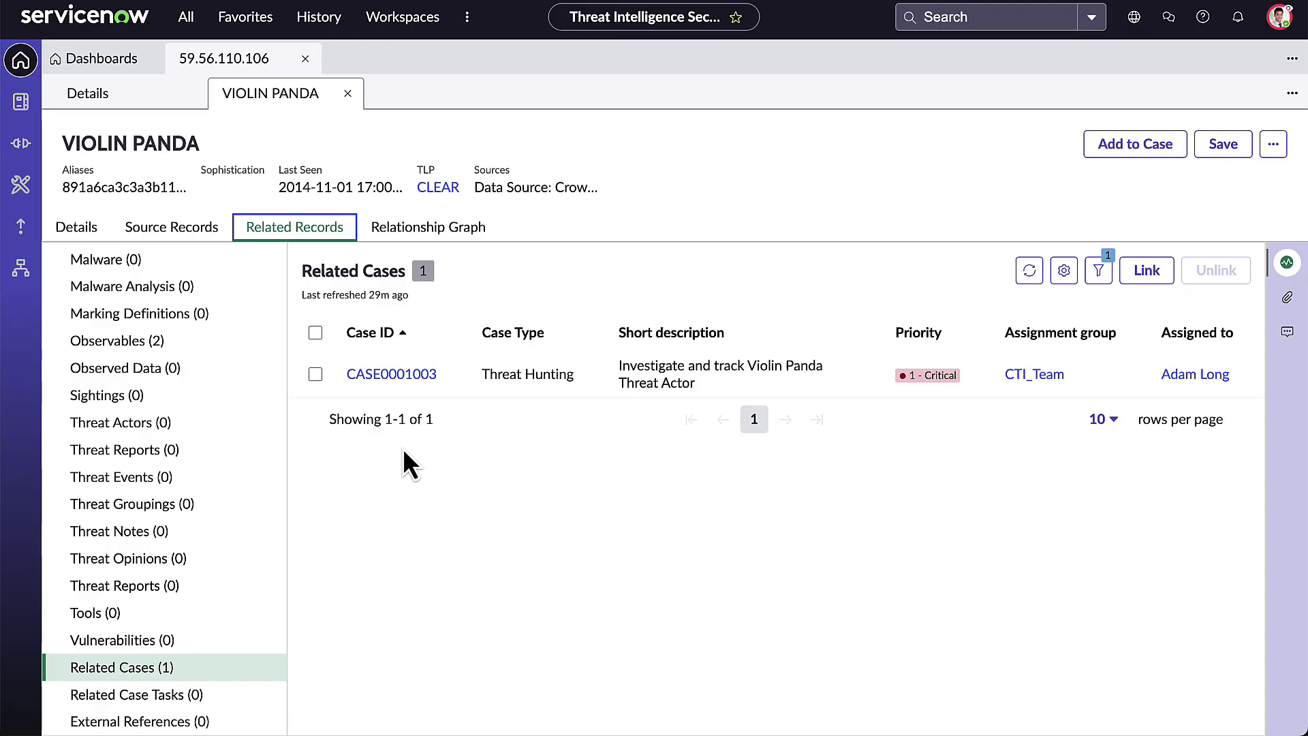
pyautogui.click(21, 269)
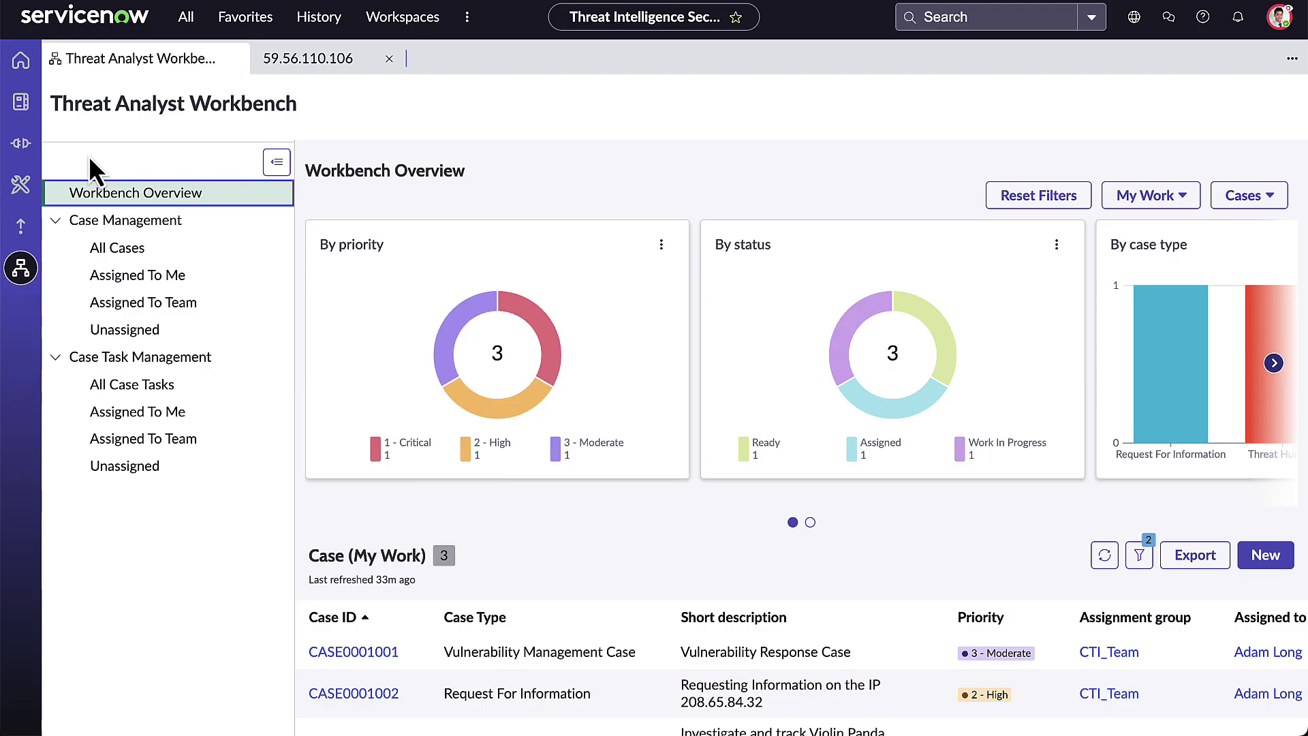
# Step: Open CASE0001003 'Investigate and track Violin Panda Threat Actor' from the Case (My Work) list
pyautogui.scroll(-1, 302, 207)
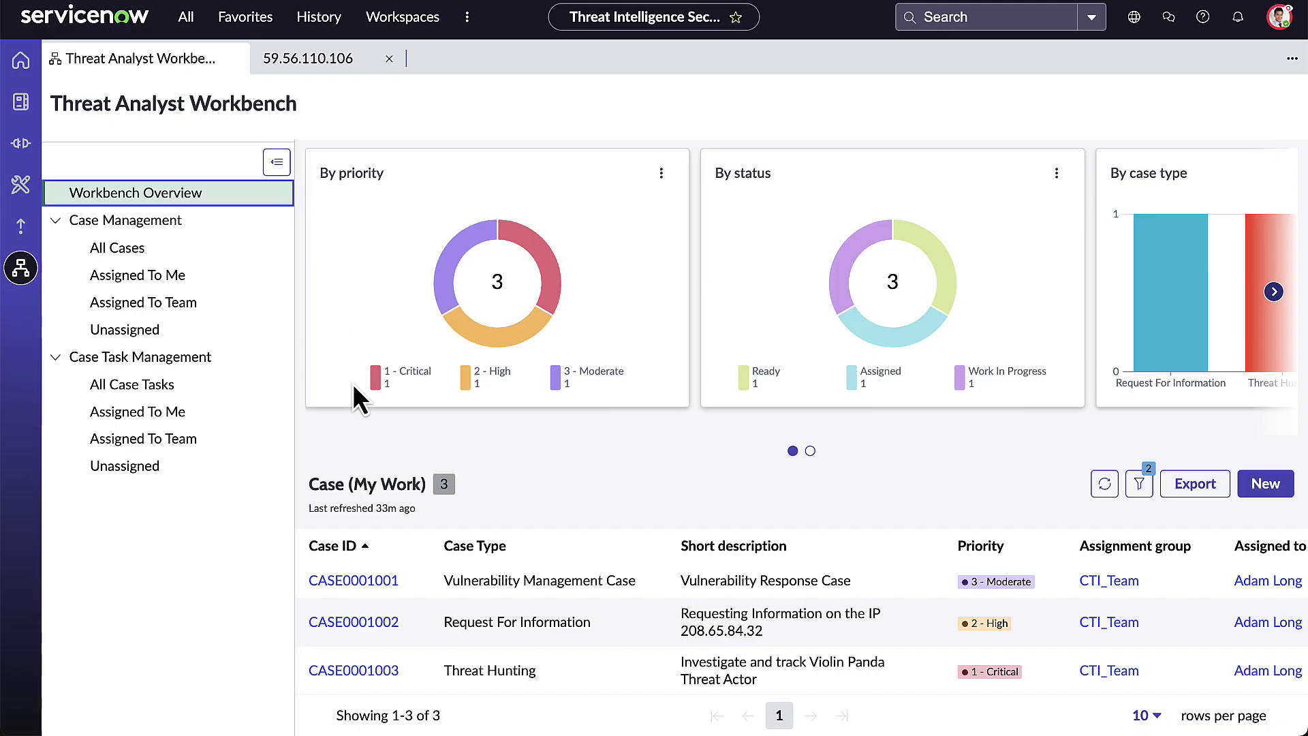
pyautogui.click(366, 672)
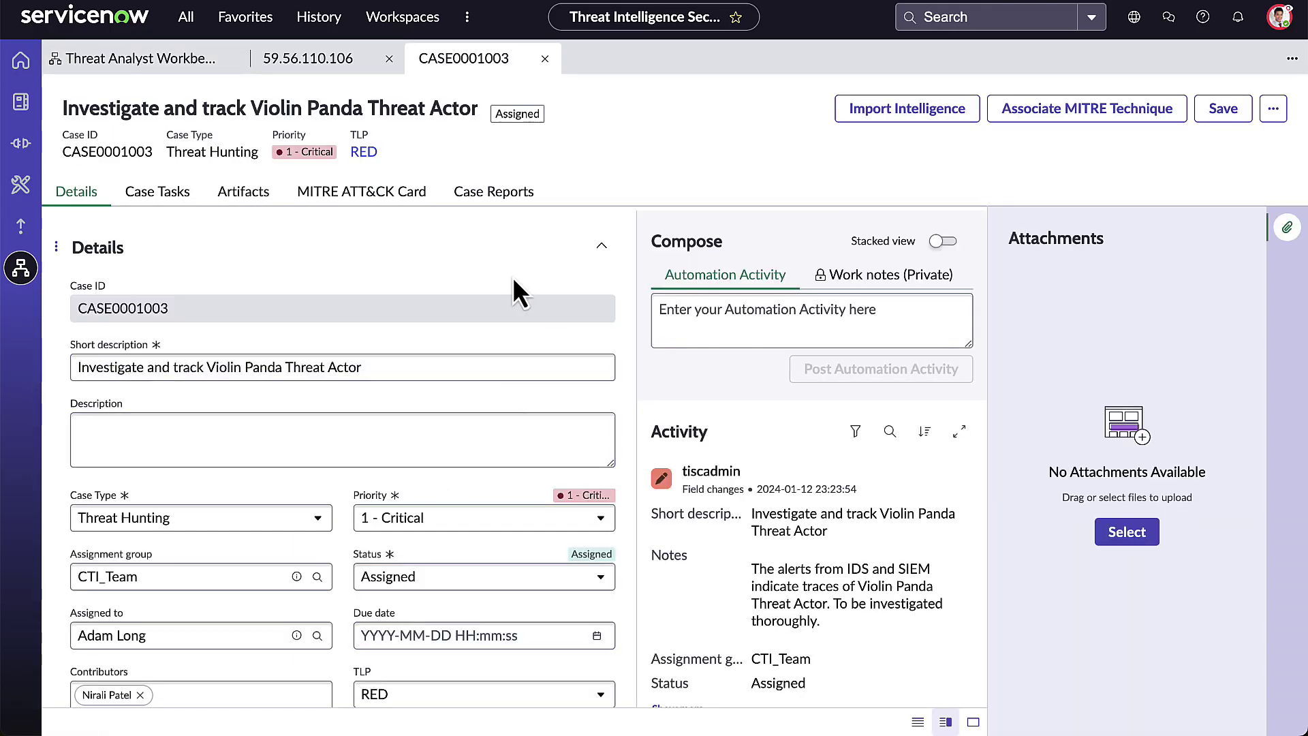
# Step: Restrict case access to allowed members, review tasks and artifacts, and show the ATT&CK matrix
pyautogui.scroll(-3, 513, 276)
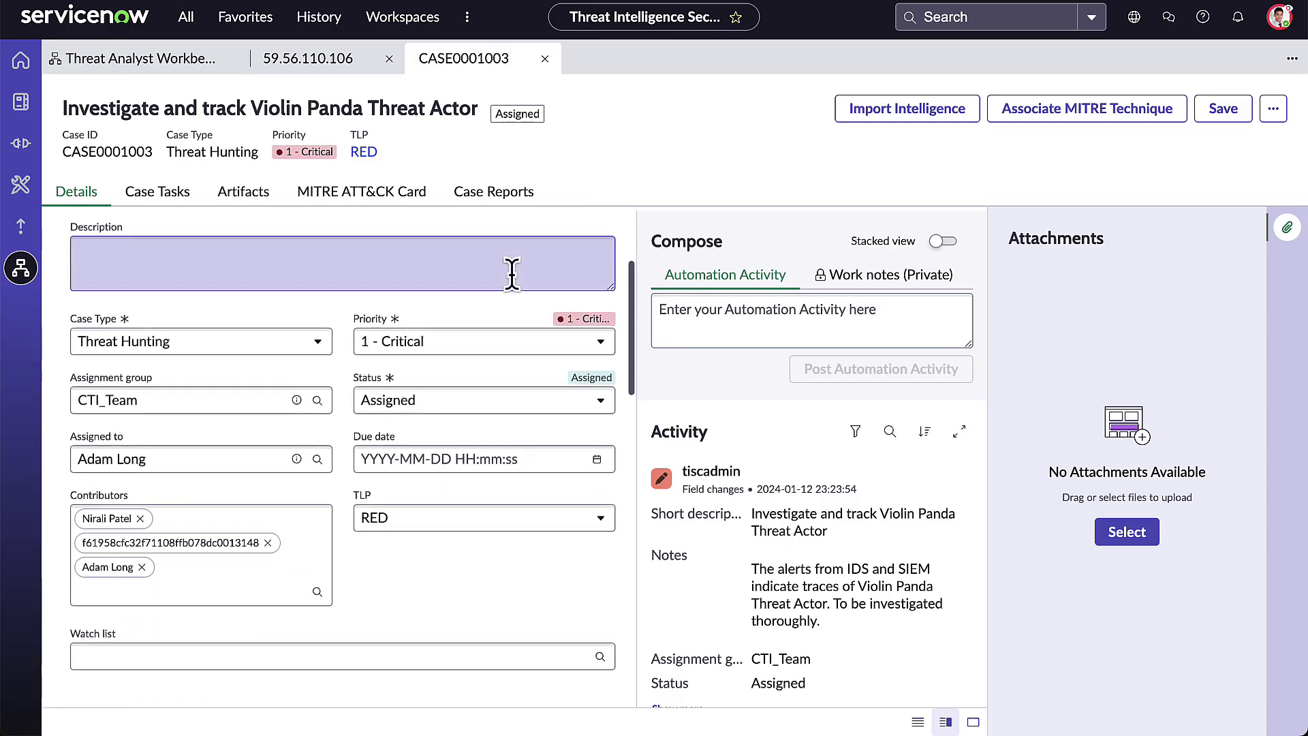
pyautogui.scroll(-5, 513, 277)
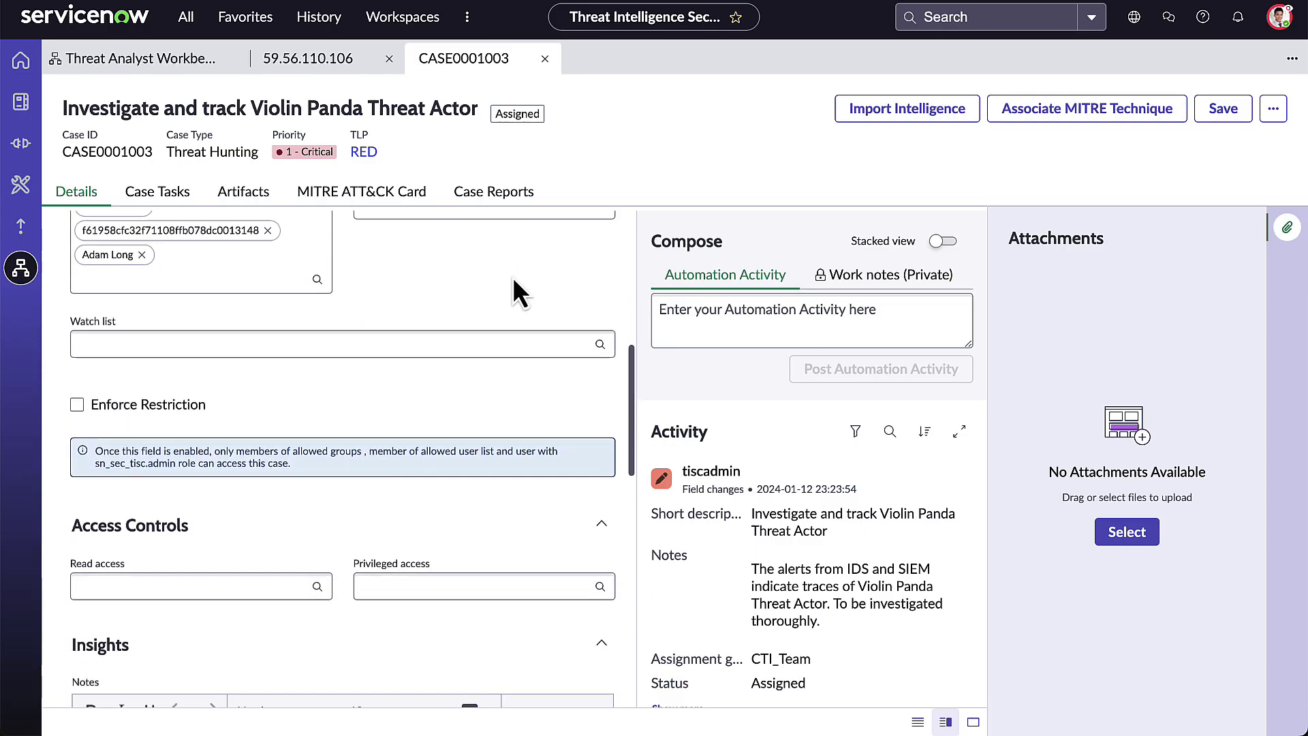
pyautogui.click(79, 405)
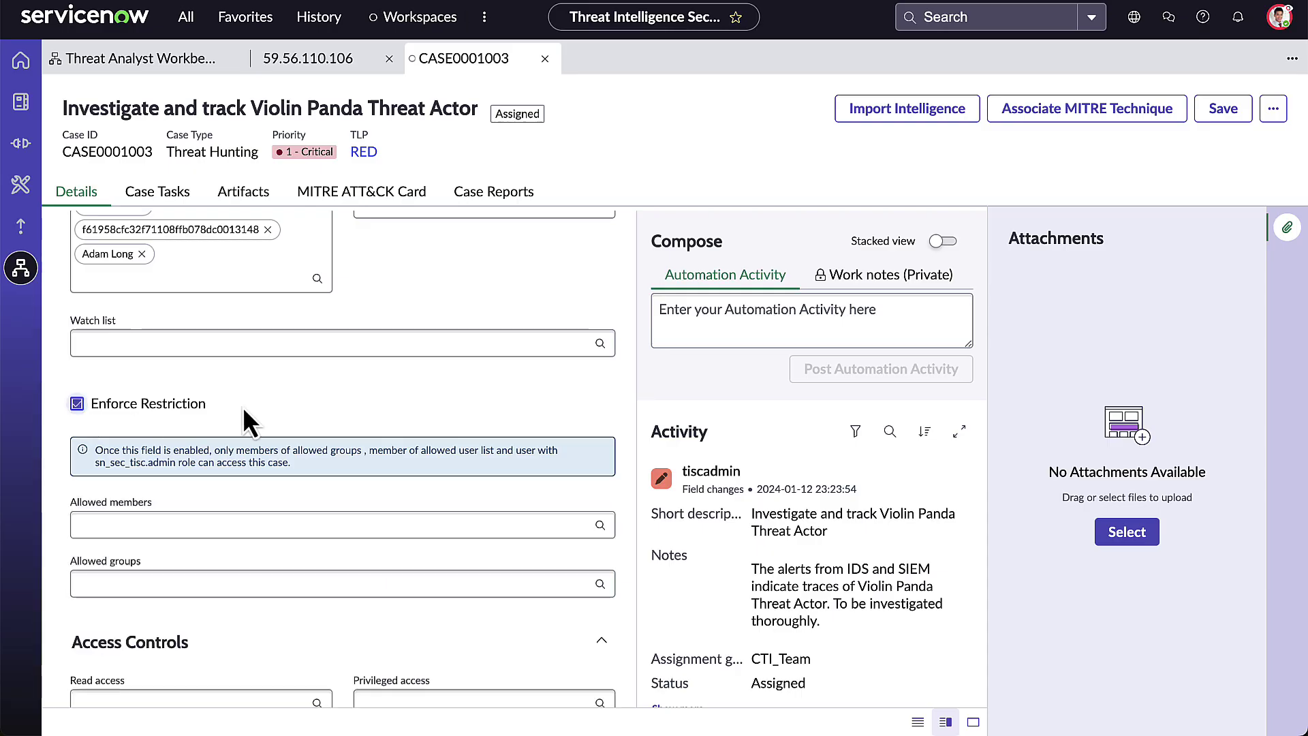
pyautogui.click(160, 194)
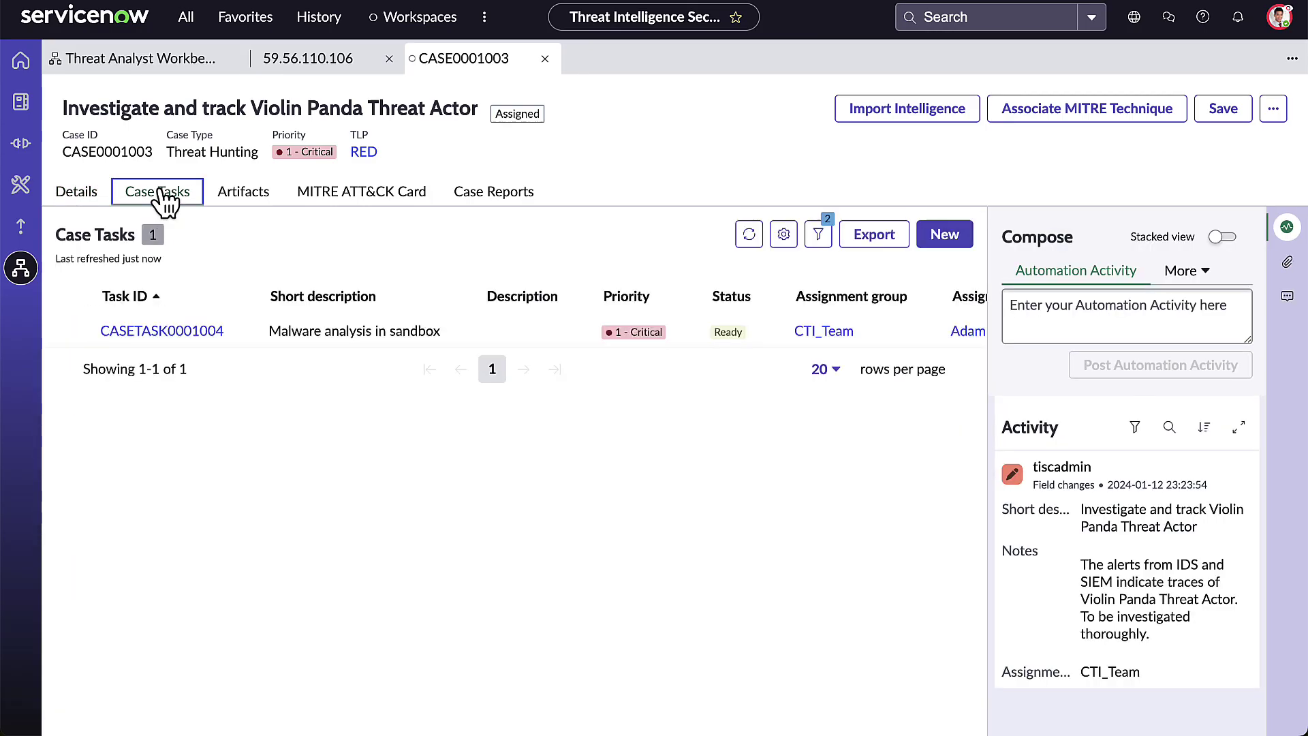
pyautogui.click(238, 199)
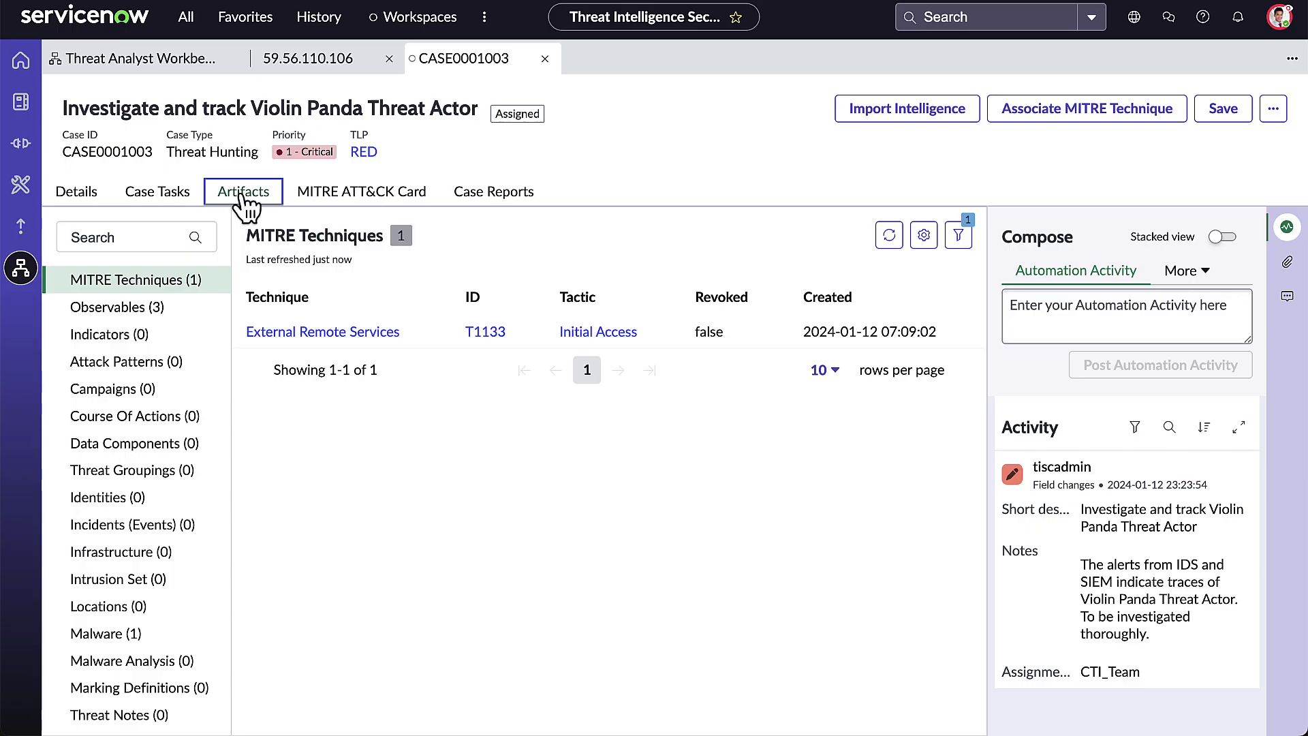
pyautogui.click(327, 199)
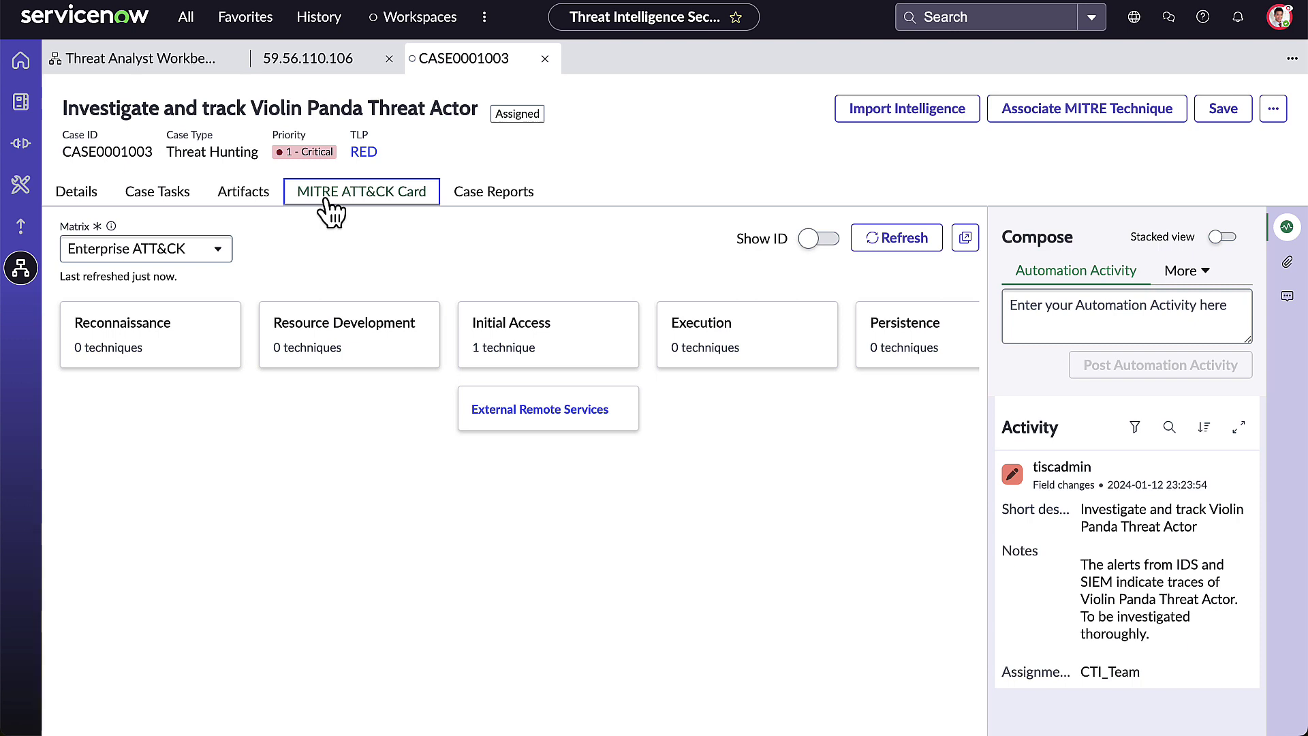
# Step: Open the case's Executive Summary report RPT0001003, then return to the Threat Analyst Workbench
pyautogui.click(471, 205)
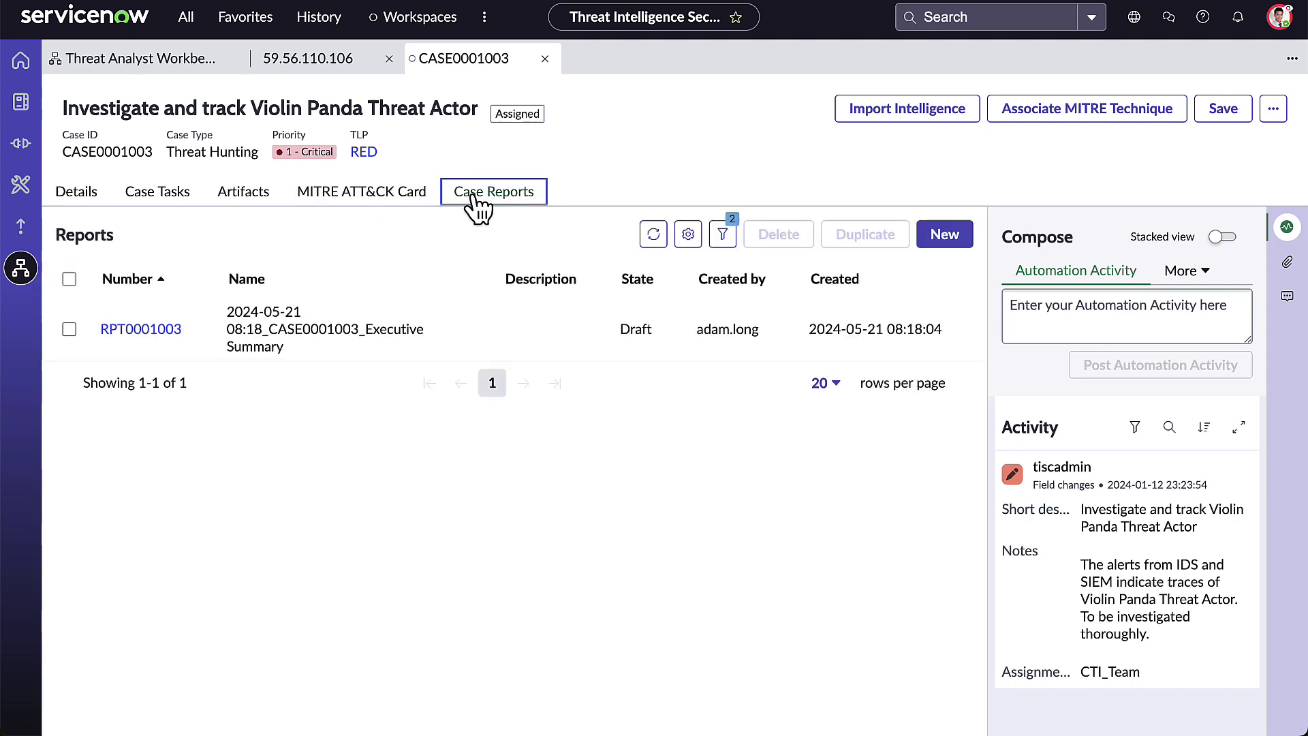
pyautogui.click(157, 330)
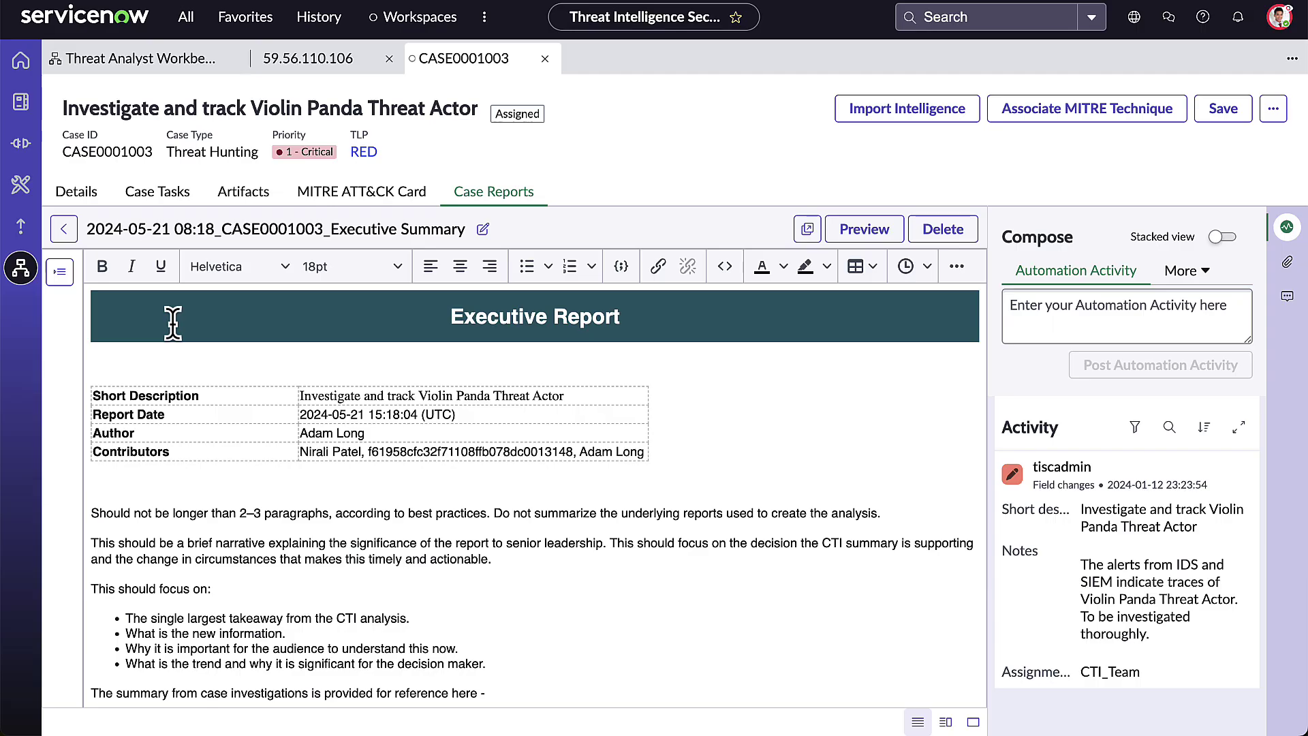
pyautogui.click(162, 60)
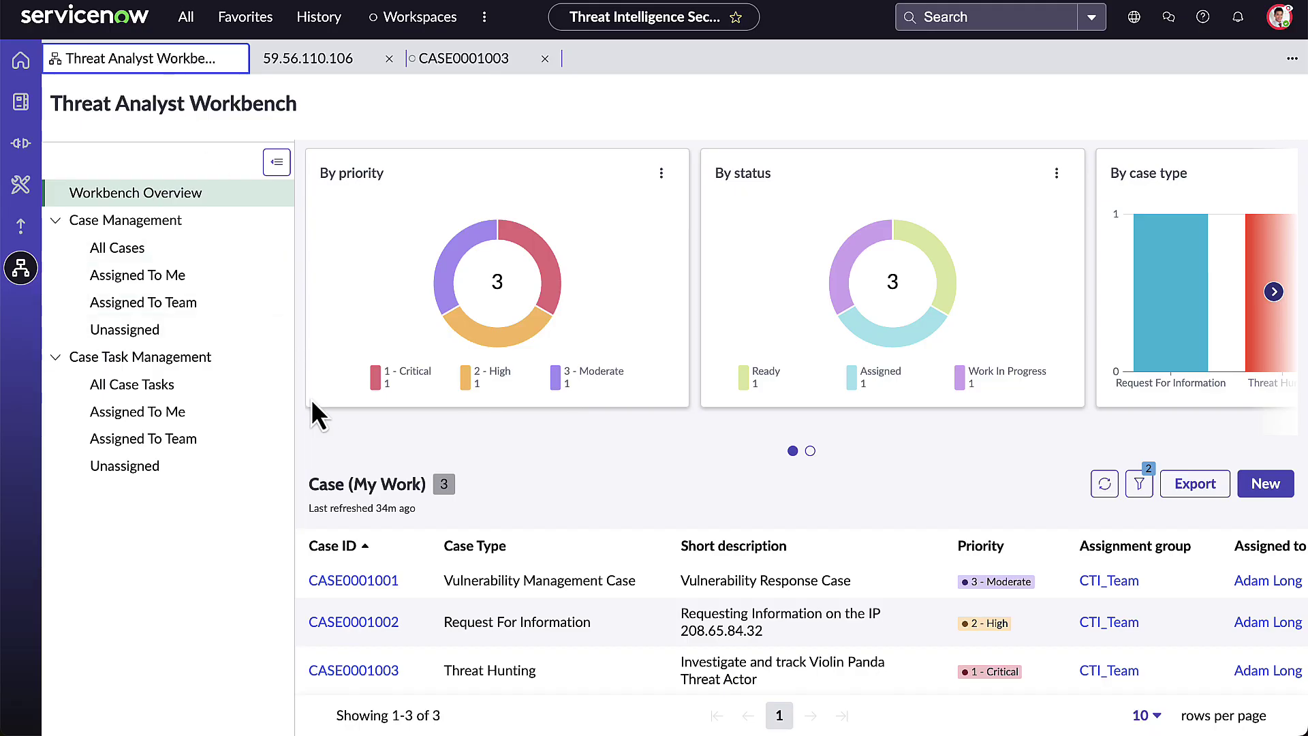
# Step: Open CASE0001002 about IP 208.65.84.32 from the Case (My Work) list
pyautogui.click(349, 622)
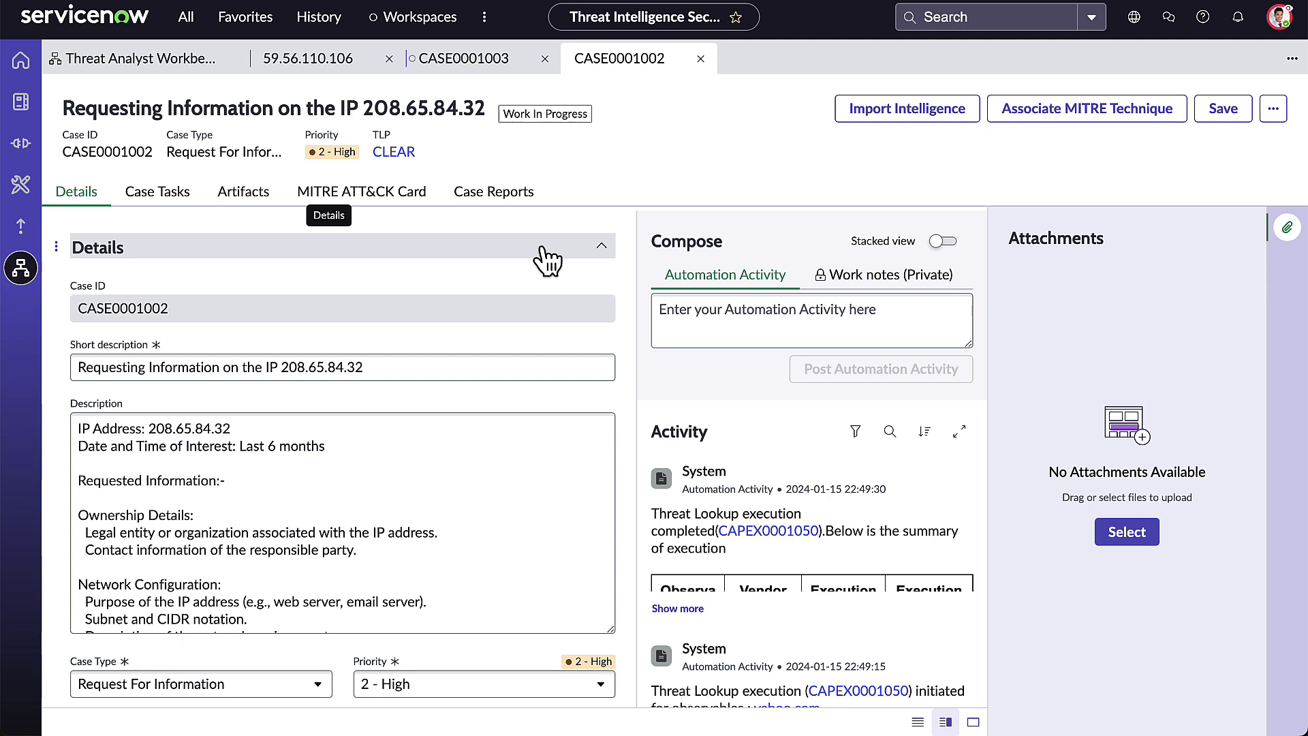
# Step: List CASE0001002's reports and preview the three New report templates, closing without creating one
pyautogui.click(505, 199)
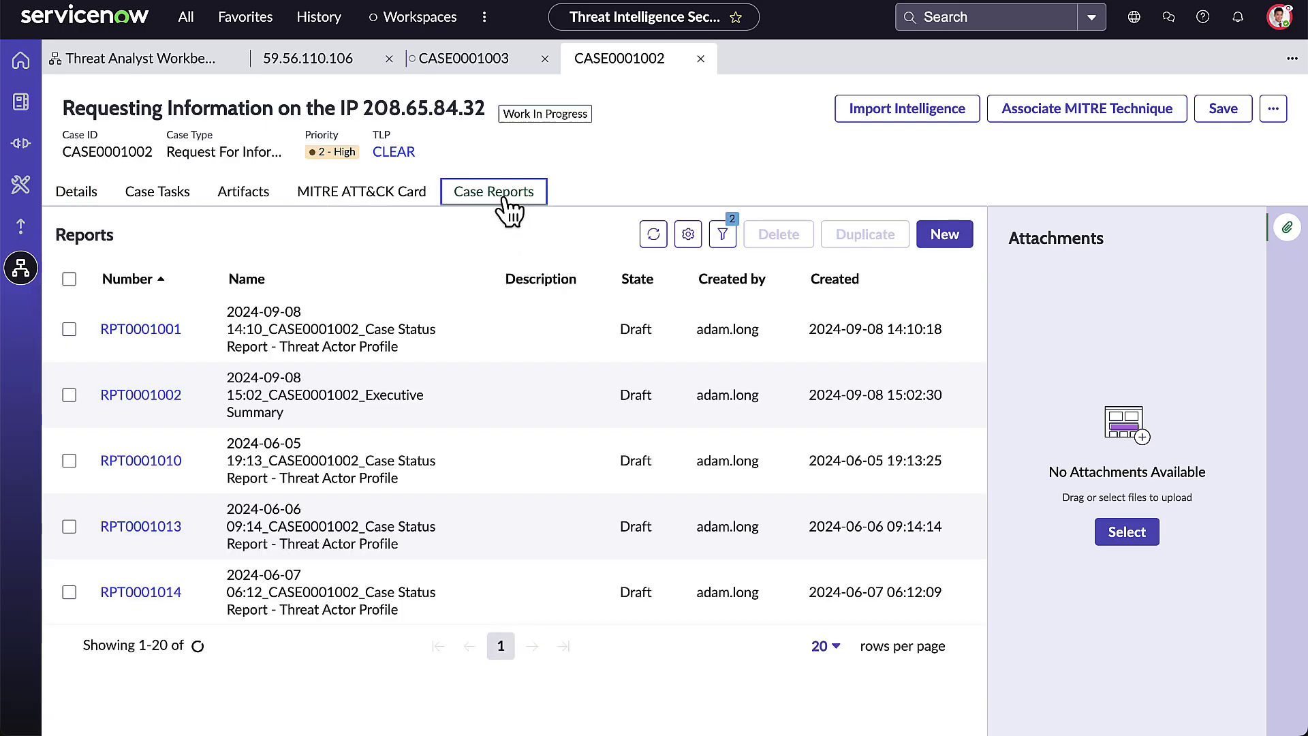
pyautogui.click(939, 228)
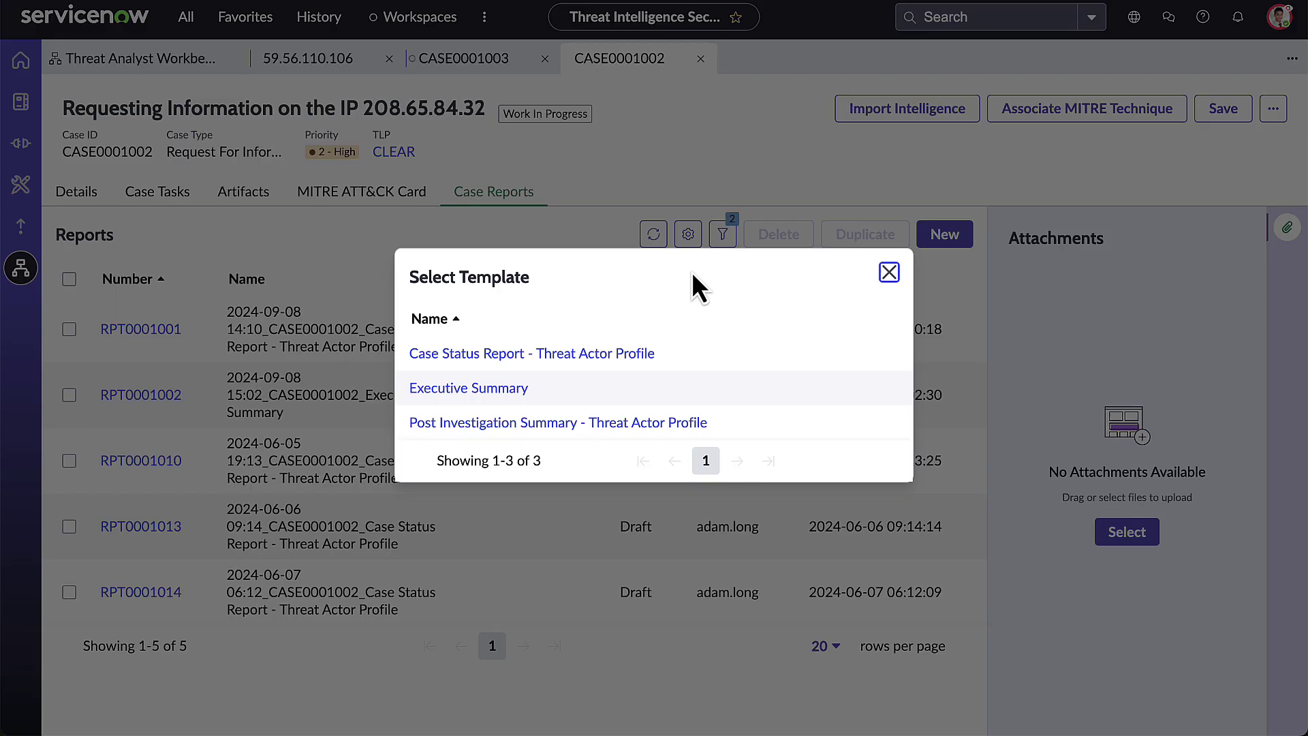
pyautogui.click(889, 273)
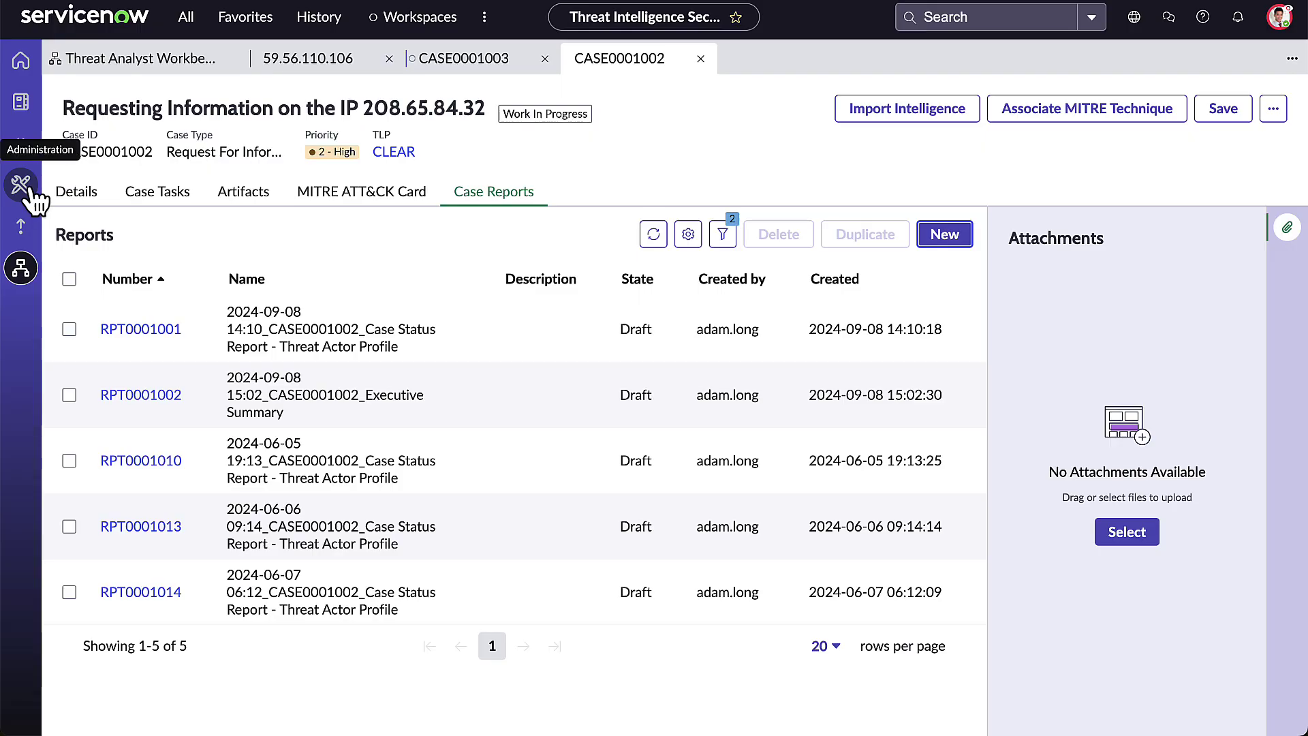
# Step: In Administration, view Data Imports Approval and Inbound Filtering rules, then open the disabled Threat Score Calculator
pyautogui.click(21, 185)
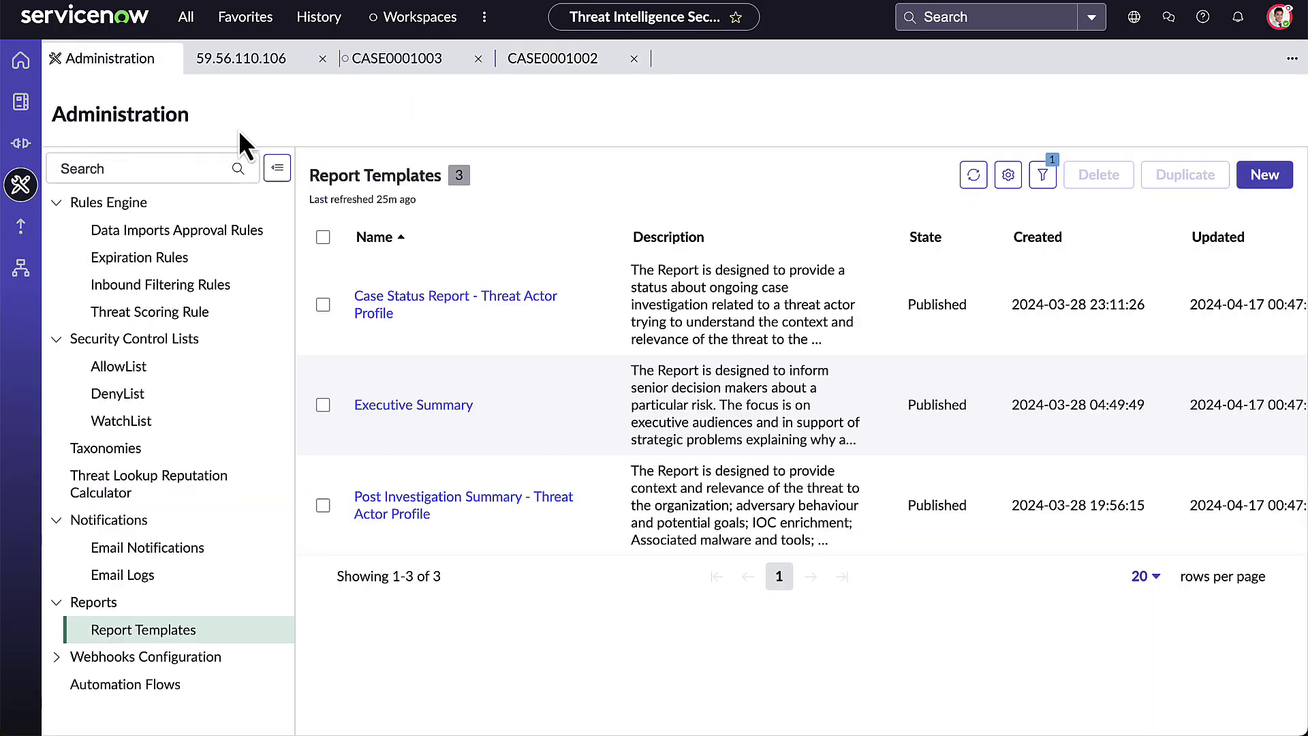
pyautogui.click(176, 226)
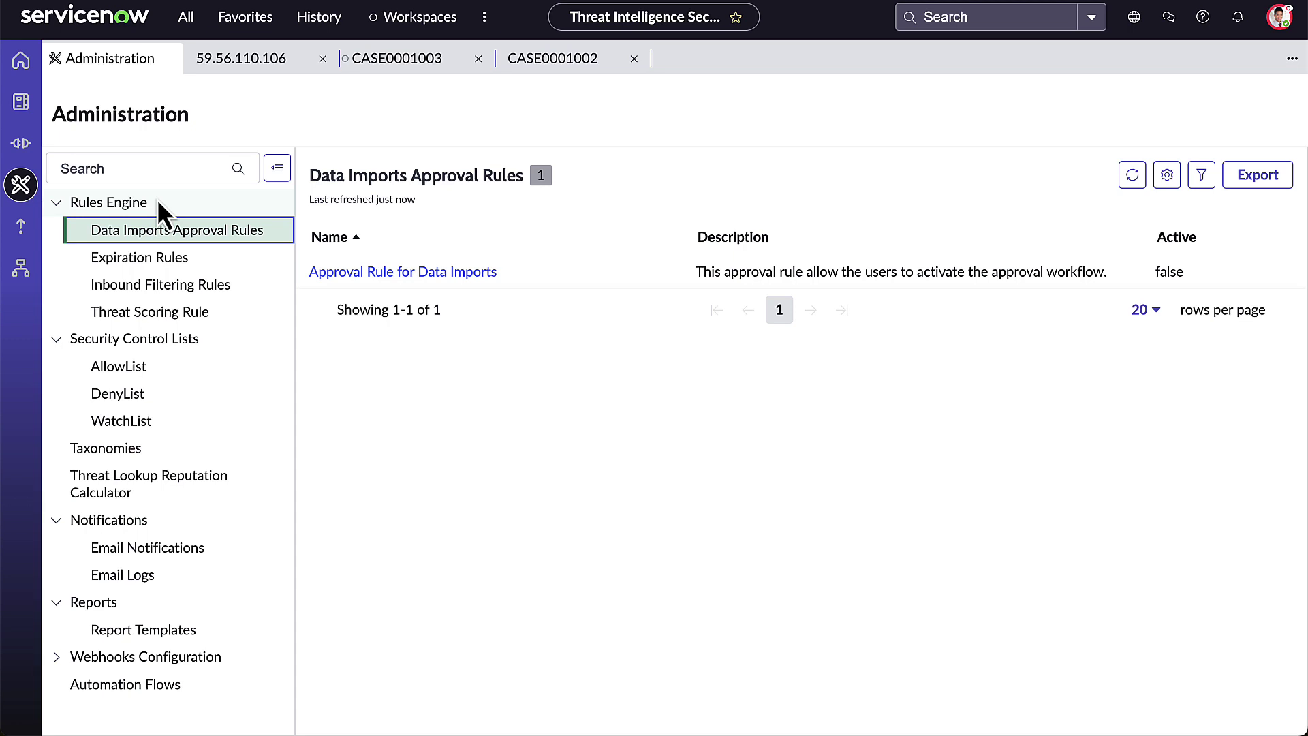
pyautogui.click(170, 282)
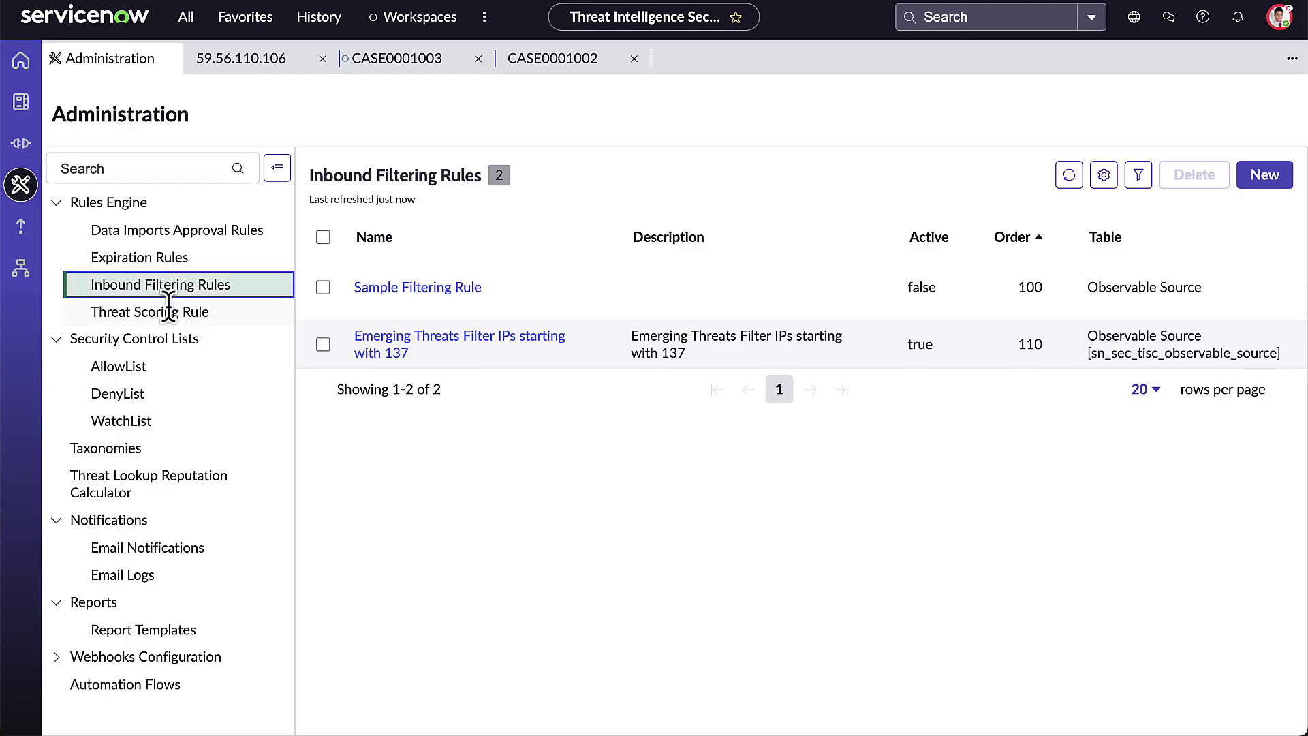
pyautogui.click(168, 311)
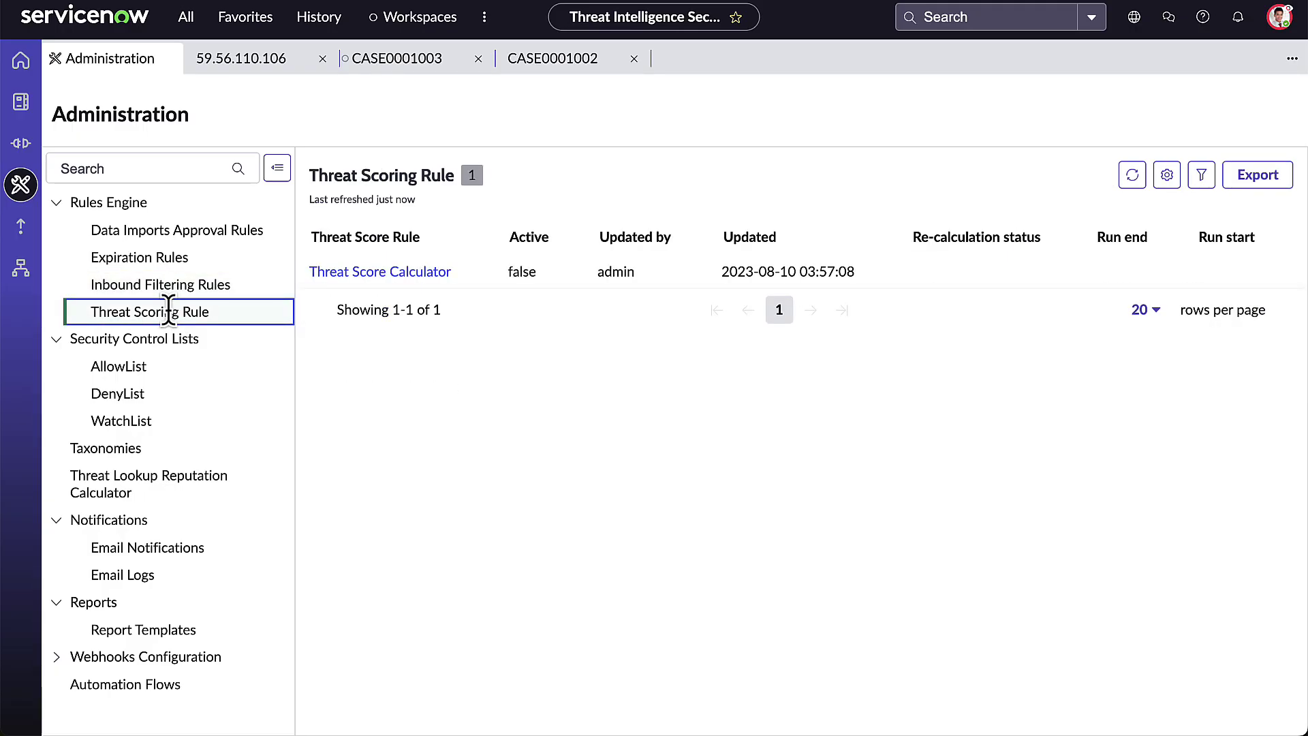
pyautogui.click(347, 275)
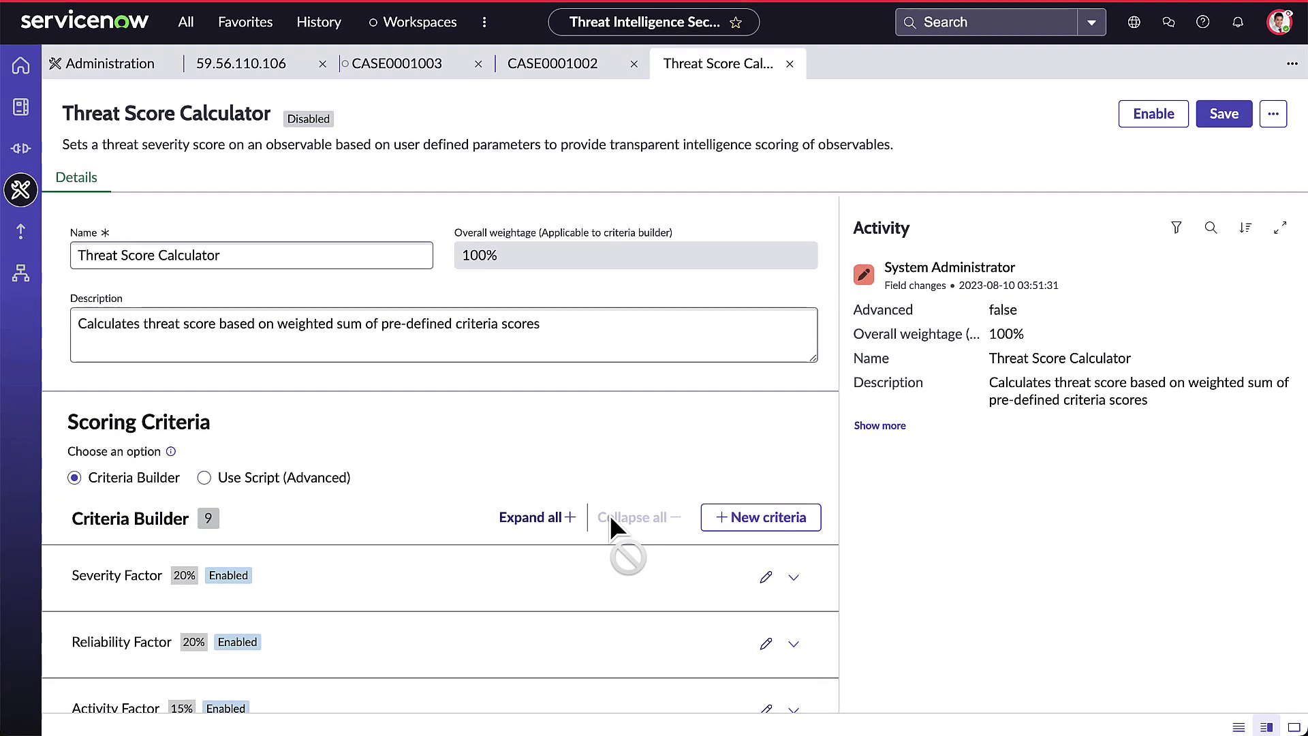
# Step: Scan the Criteria Builder's nine weighted rows, like Severity Factor 20%, then return to the Threat Scoring Rule list
pyautogui.scroll(-4, 611, 513)
pyautogui.scroll(-3, 611, 516)
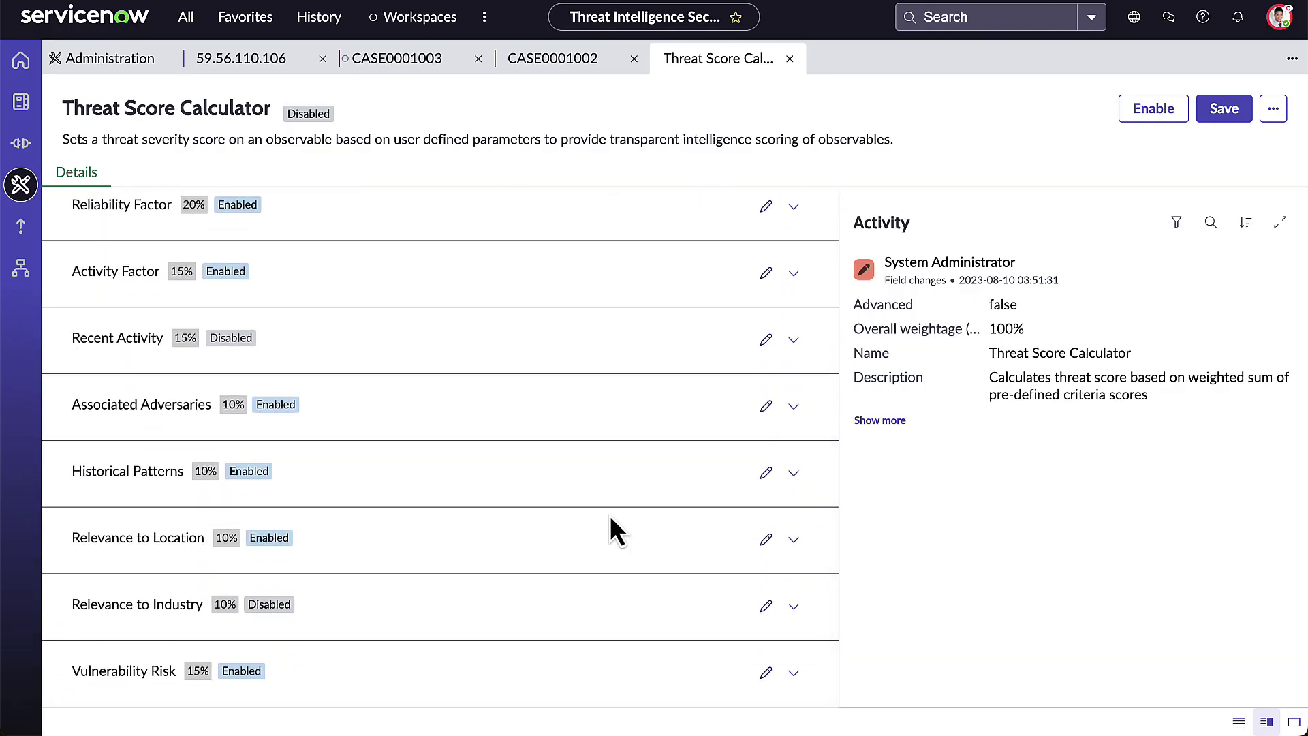
pyautogui.scroll(4, 611, 515)
pyautogui.scroll(3, 611, 515)
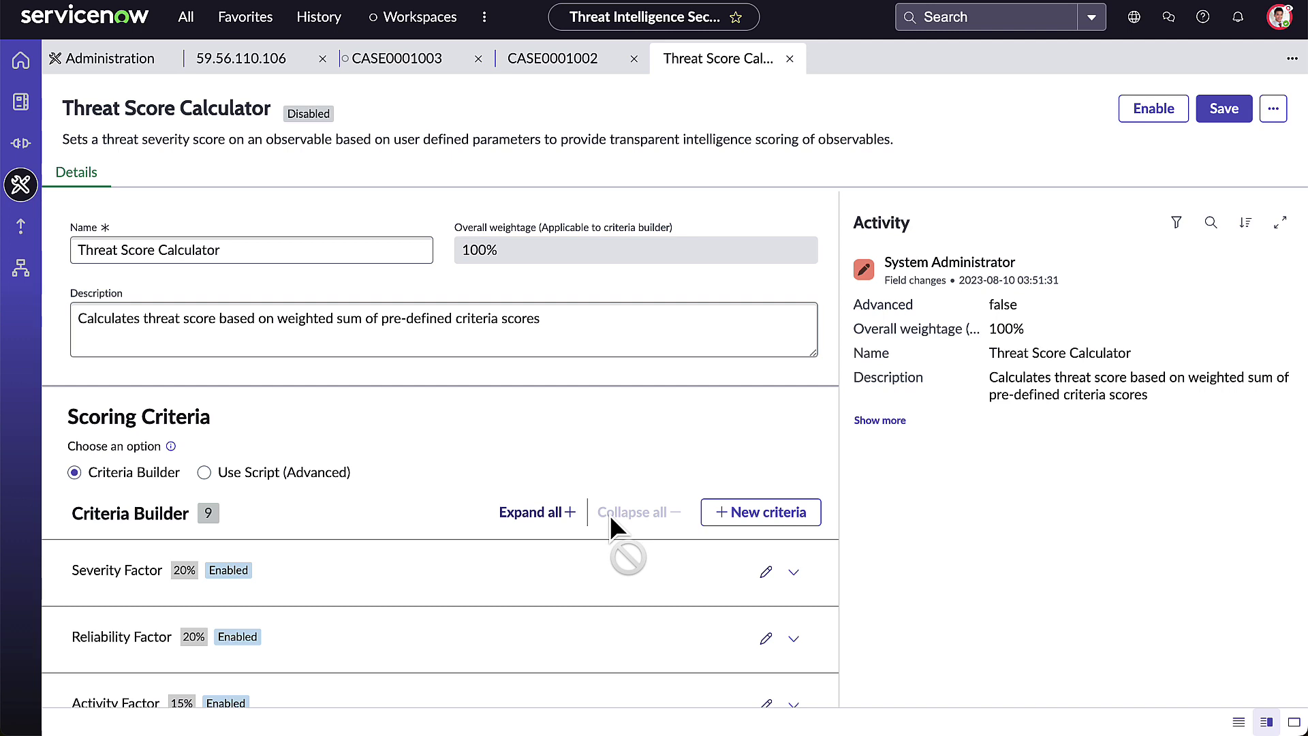
pyautogui.click(129, 75)
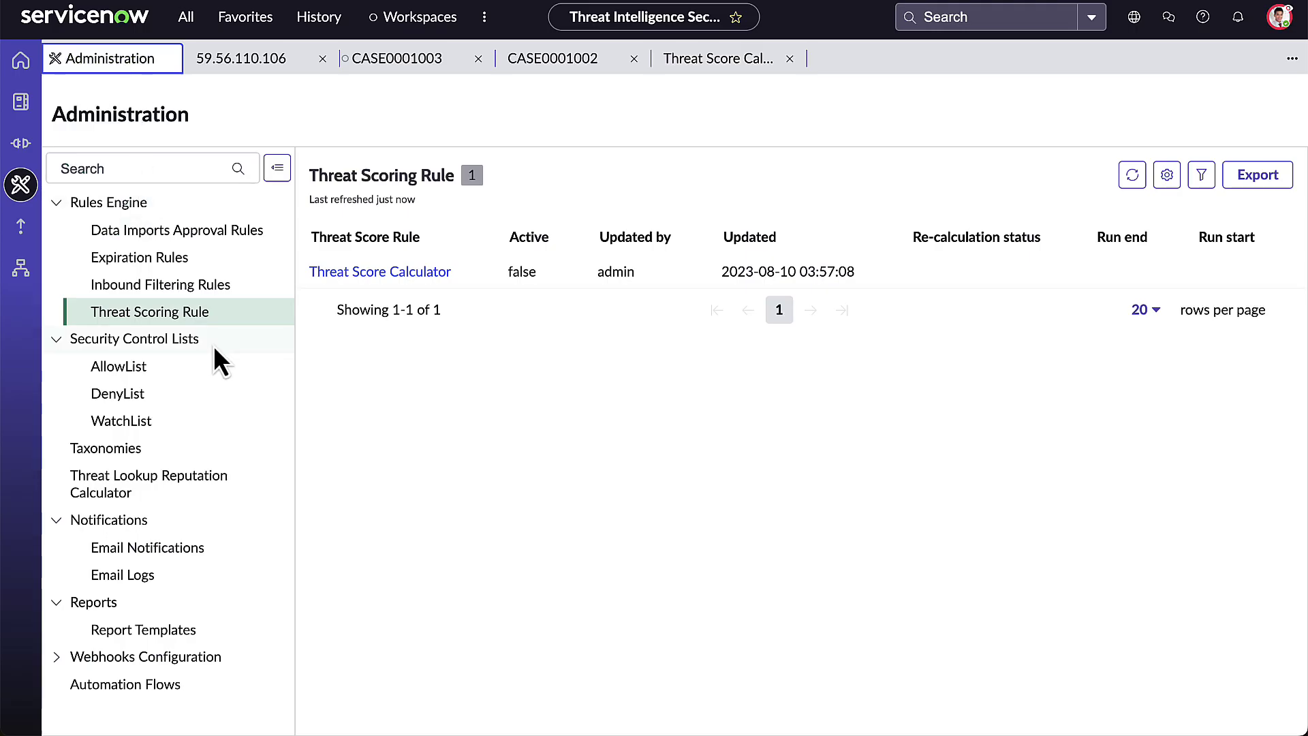
# Step: View Taxonomies, Threat Lookup Reputation Calculator and Email Notifications, ending on the Executive Summary and Threat Actor Profile templates
pyautogui.click(177, 446)
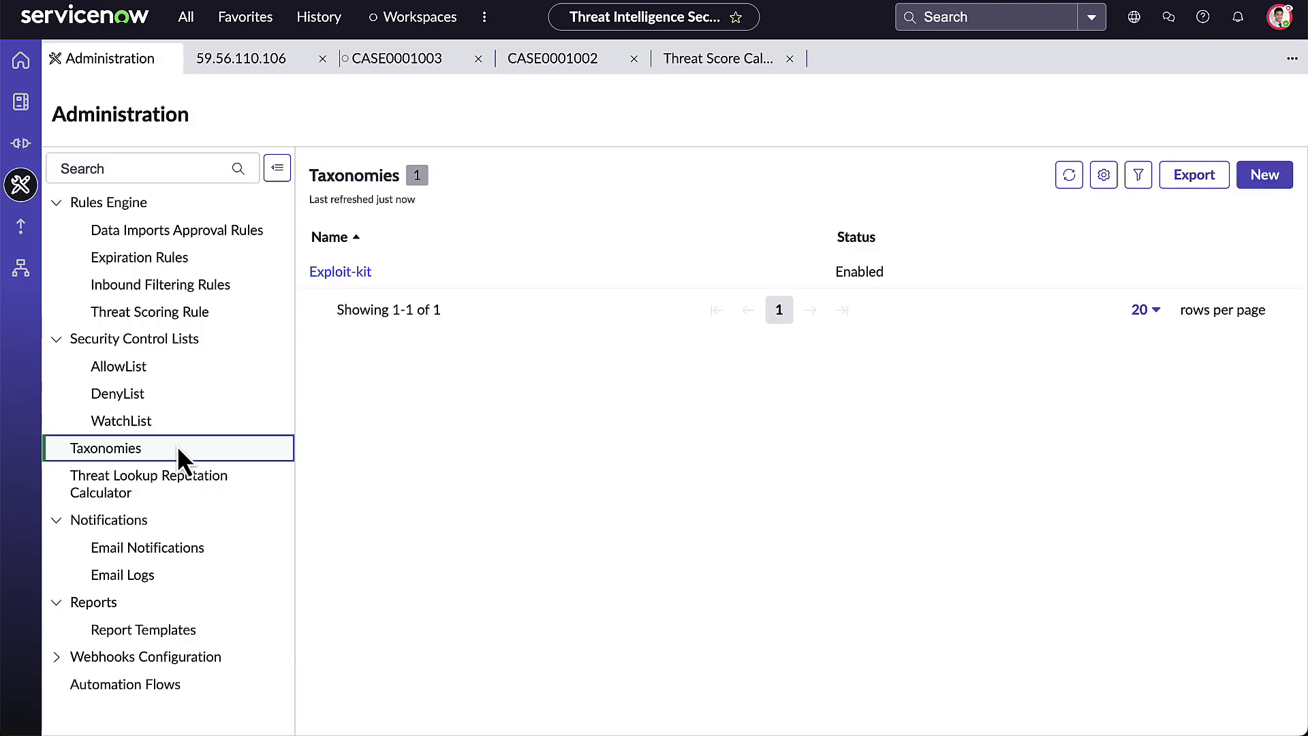
pyautogui.click(184, 485)
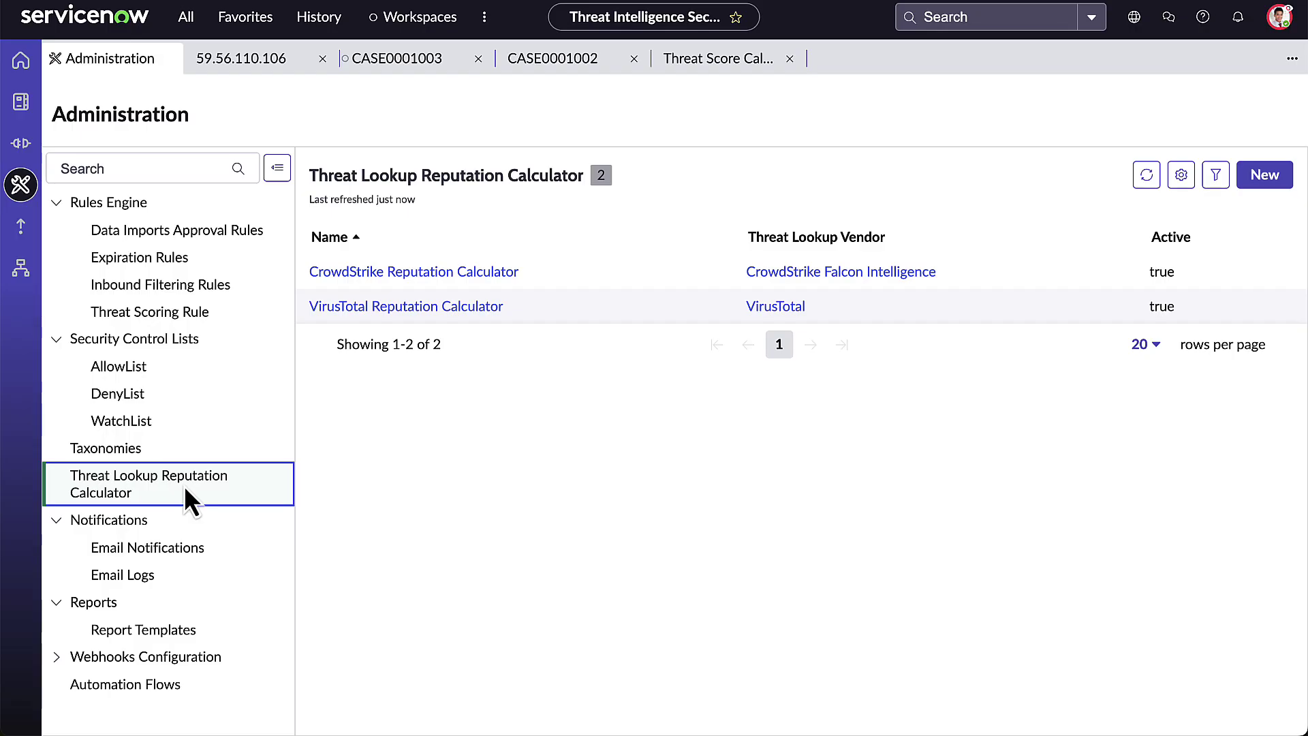
pyautogui.click(183, 547)
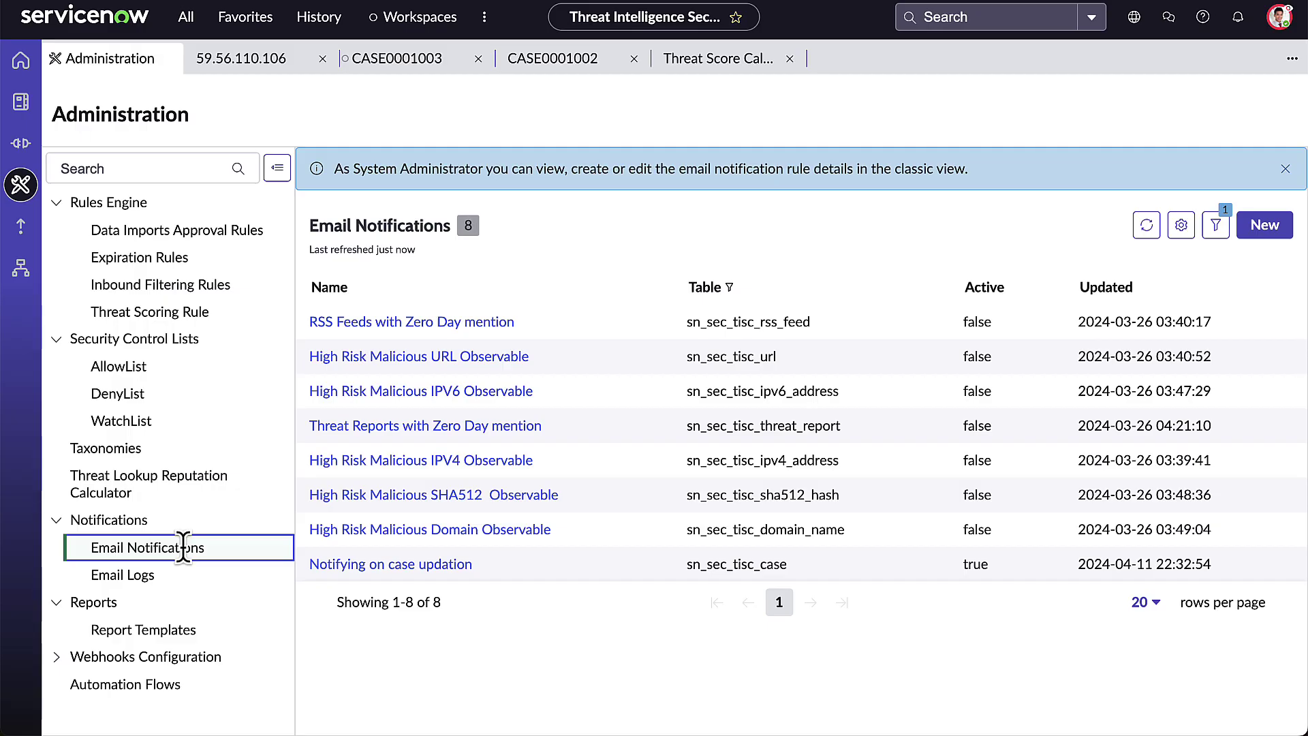
pyautogui.click(199, 628)
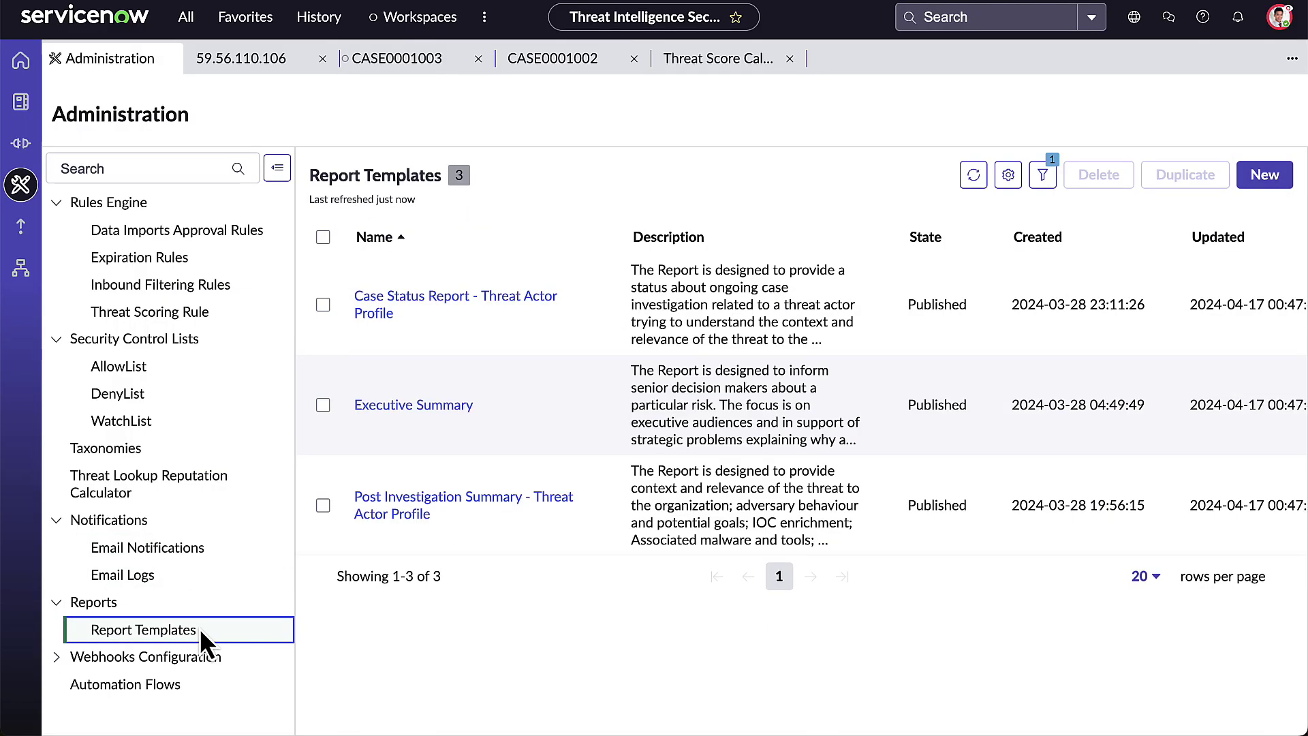